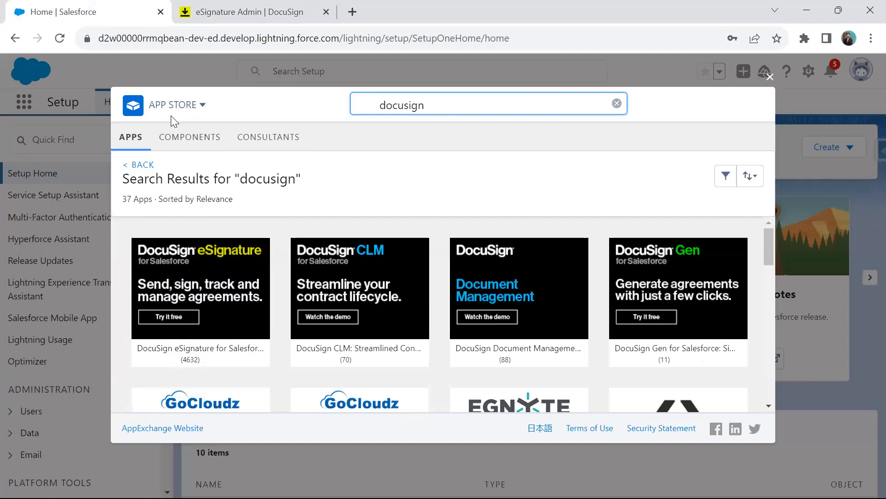
Open the DocuSign eSignature for Salesforce listing in the AppExchange results and start getting the app with an AppExchange login
{"action": "left_click_drag", "start_coordinate": [432, 111], "coordinate": [396, 108]}
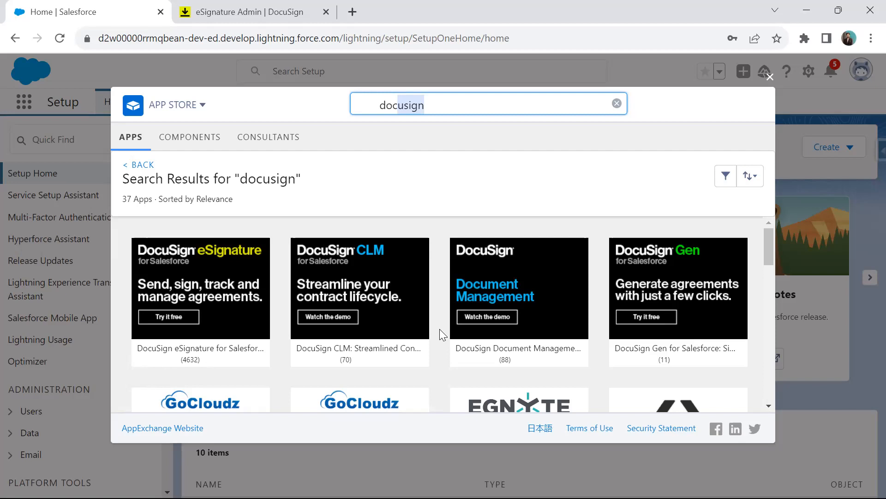
{"action": "mouse_move", "coordinate": [187, 306]}
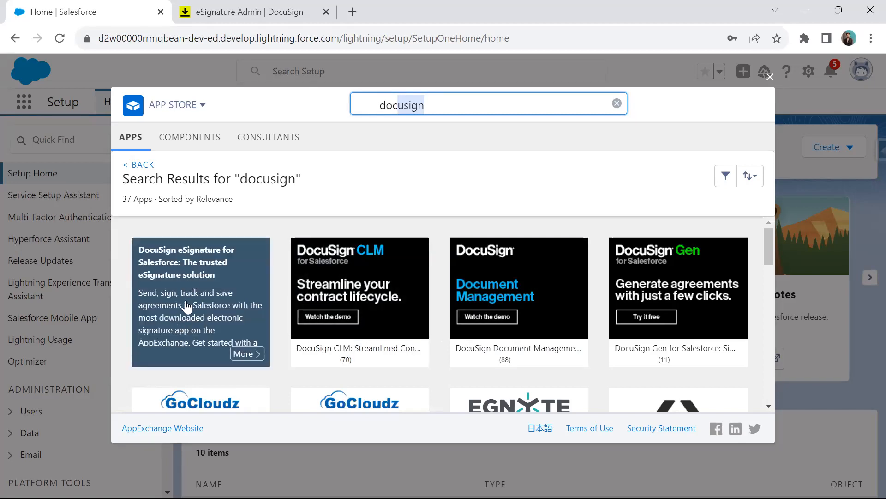
{"action": "left_click", "coordinate": [186, 306]}
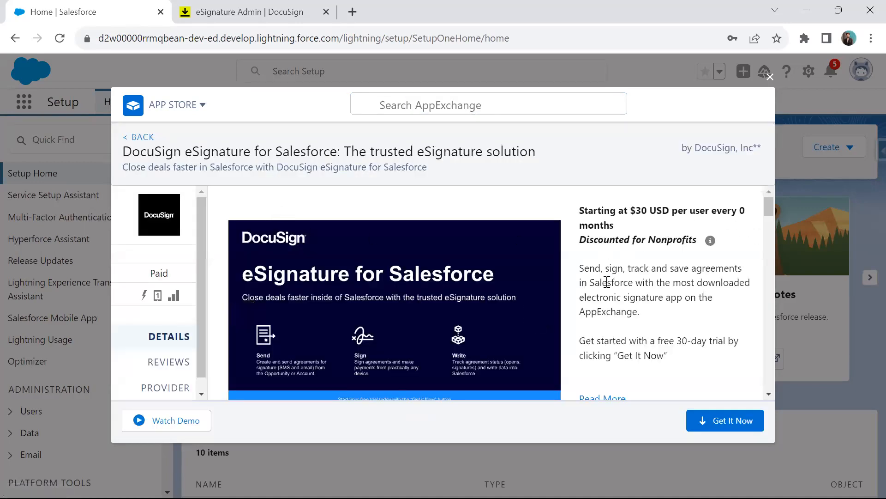
{"action": "scroll", "coordinate": [618, 307], "scroll_direction": "down", "scroll_amount": 5}
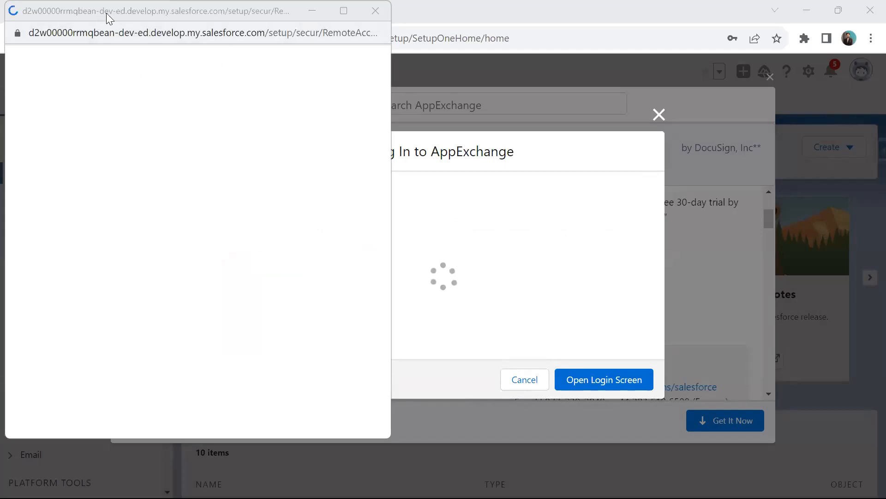
{"action": "left_click_drag", "start_coordinate": [107, 14], "coordinate": [231, 56]}
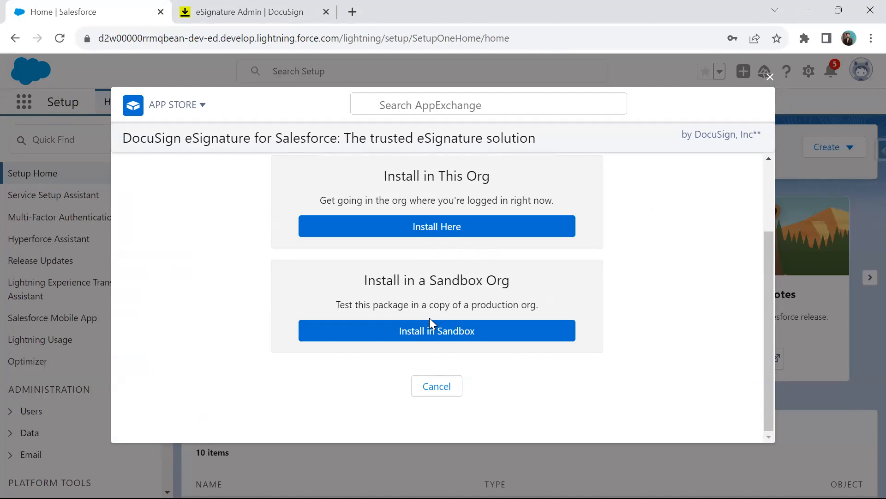
Choose to install the package in this org, agree to the terms and conditions, and confirm the installation
{"action": "left_click", "coordinate": [434, 231]}
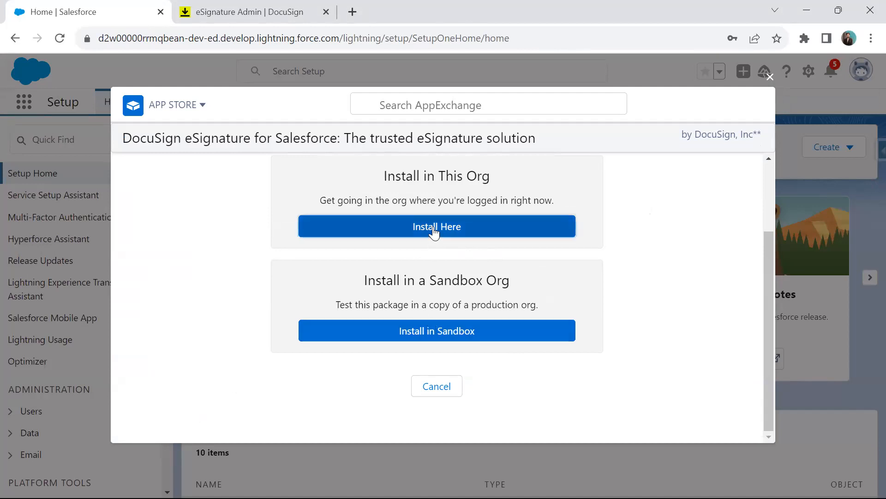
{"action": "scroll", "coordinate": [443, 226], "scroll_direction": "down", "scroll_amount": 5}
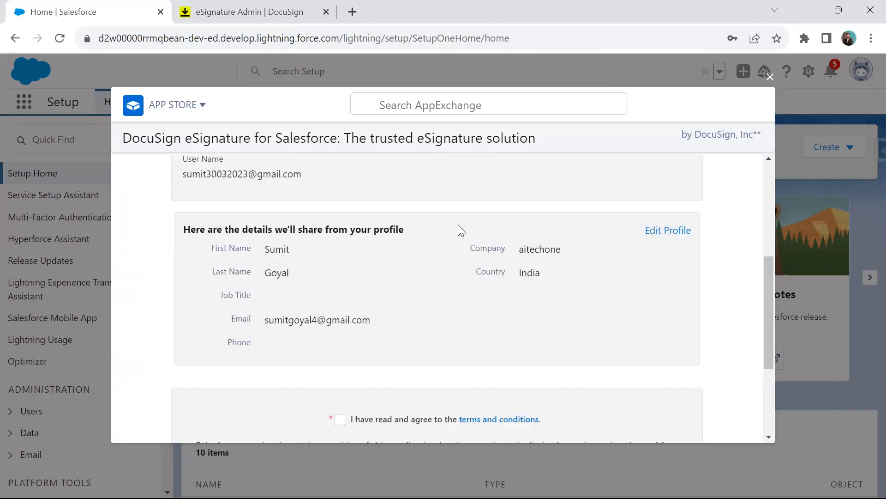
{"action": "left_click", "coordinate": [334, 284]}
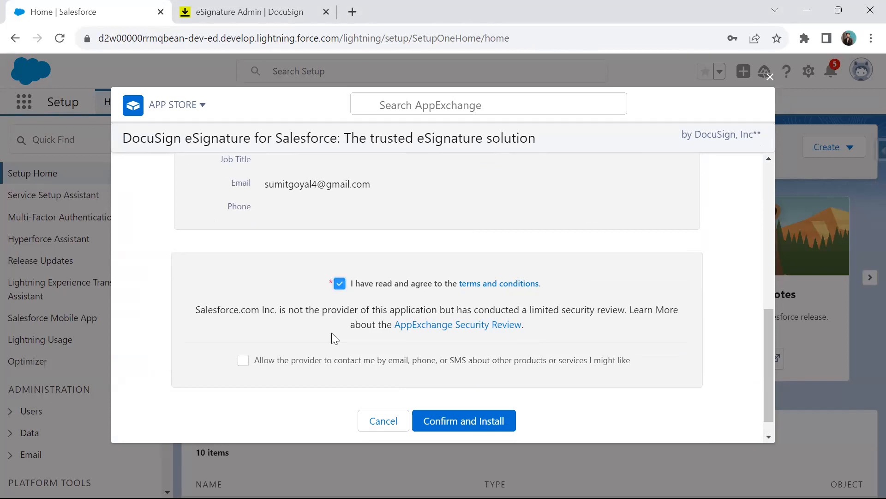
{"action": "left_click", "coordinate": [456, 424]}
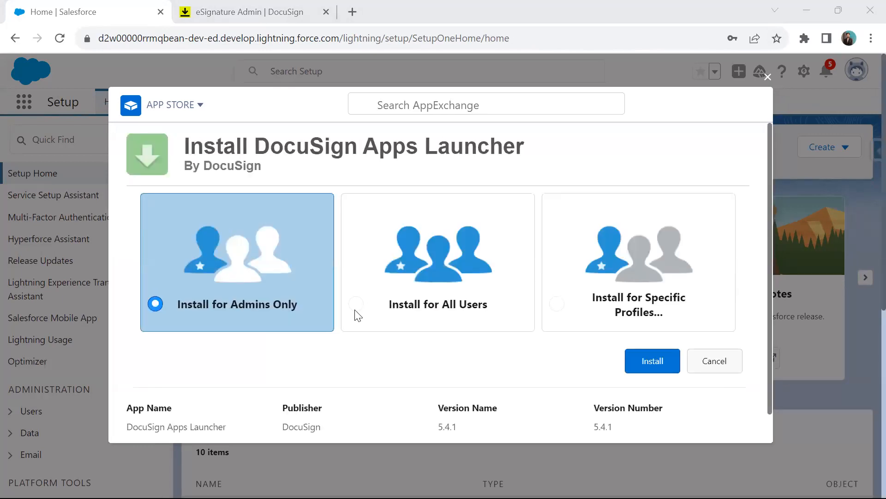
Install DocuSign Apps Launcher for all users and grant access to the listed third-party websites
{"action": "left_click", "coordinate": [356, 305]}
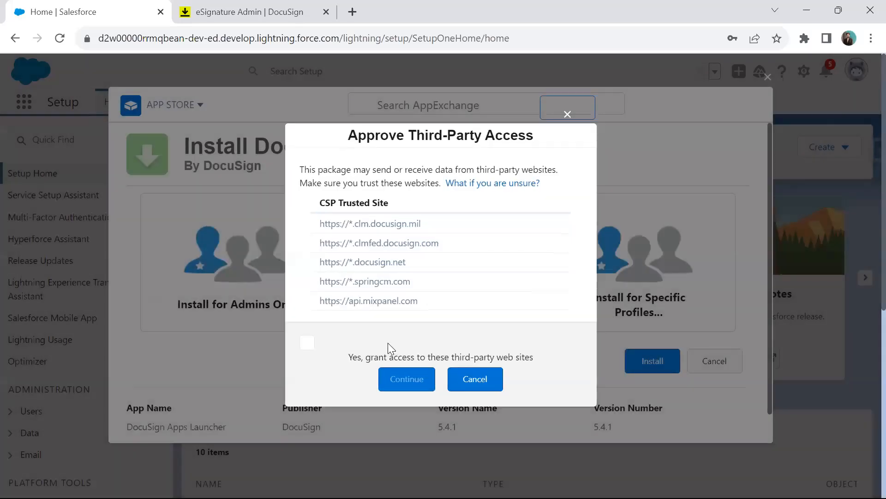
{"action": "left_click", "coordinate": [308, 342]}
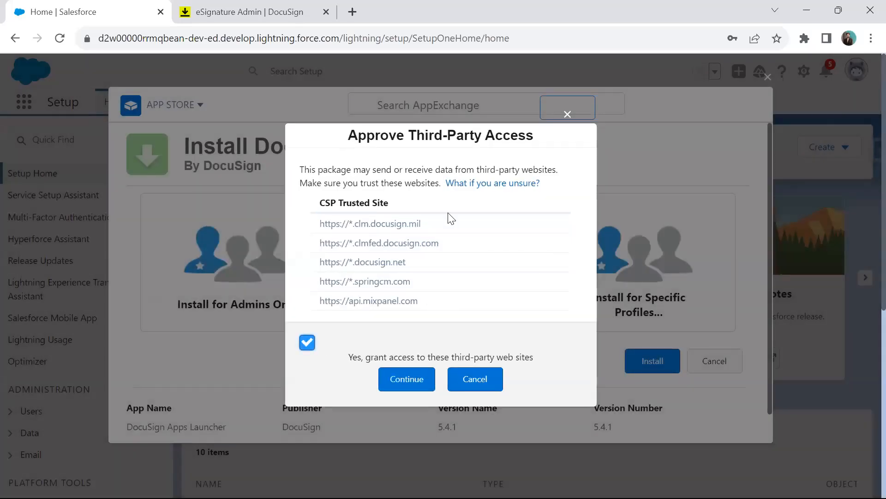
{"action": "left_click", "coordinate": [415, 379]}
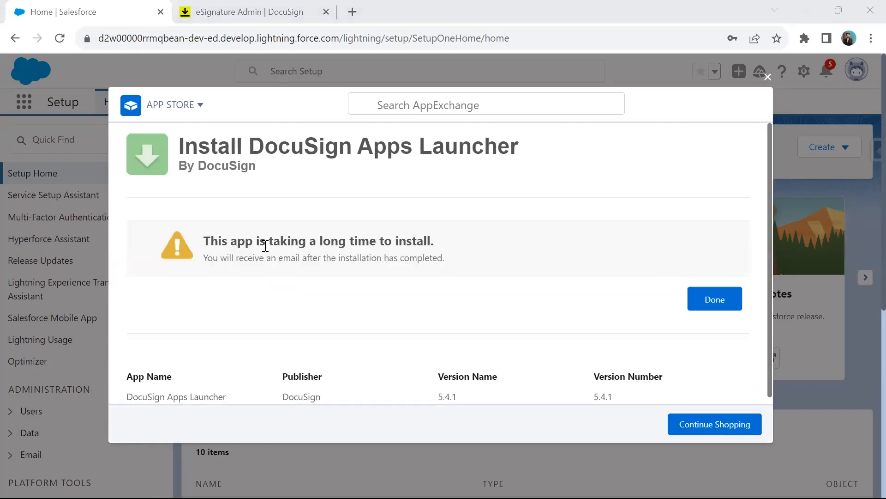
Read the installation notice, finish the installer and close the AppExchange window
{"action": "left_click_drag", "start_coordinate": [209, 241], "coordinate": [451, 247]}
{"action": "left_click_drag", "start_coordinate": [208, 259], "coordinate": [440, 263]}
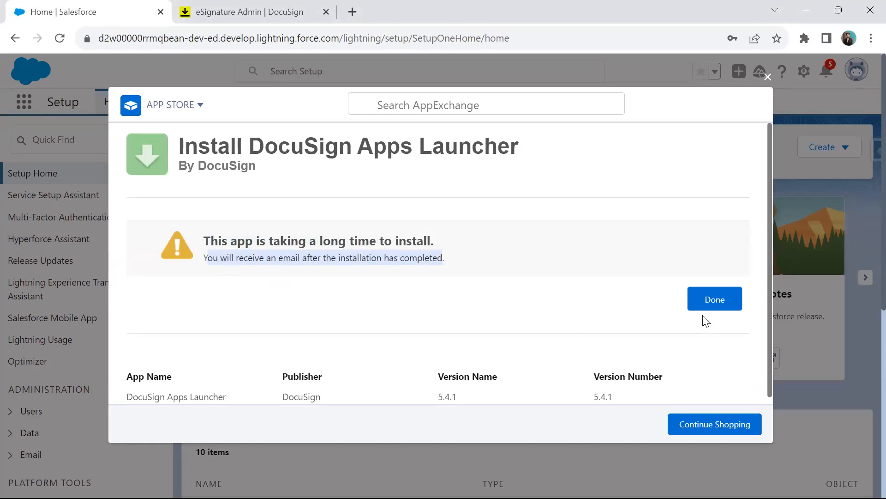
{"action": "left_click", "coordinate": [713, 304]}
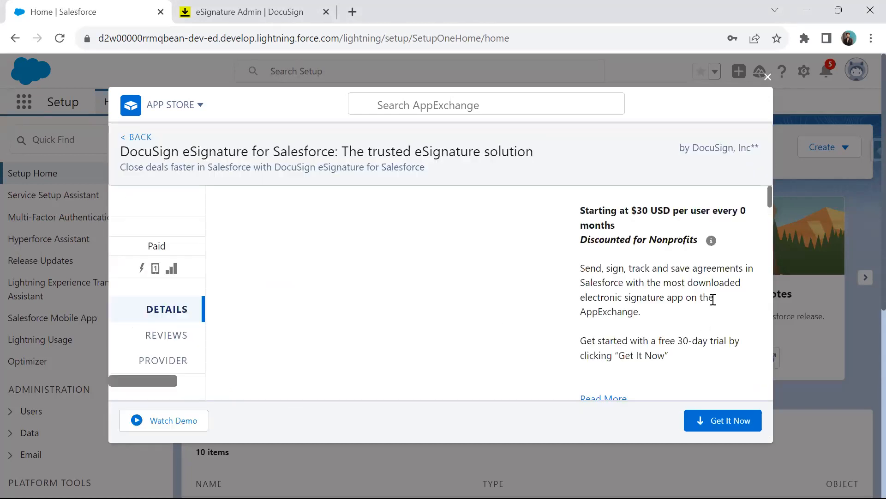
{"action": "left_click", "coordinate": [768, 77]}
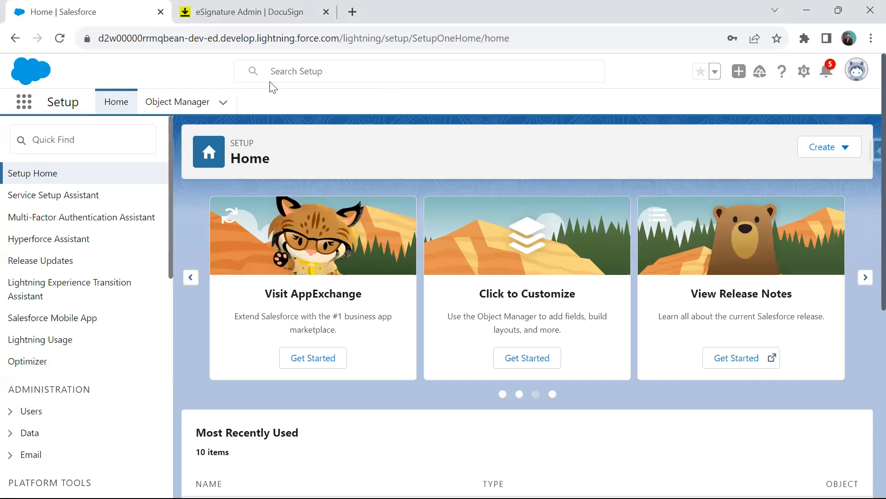
Find the Installed Packages page in Setup with the search term "install" and check the list for DocuSign Apps Launcher
{"action": "left_click", "coordinate": [79, 138]}
{"action": "type", "text": "install"}
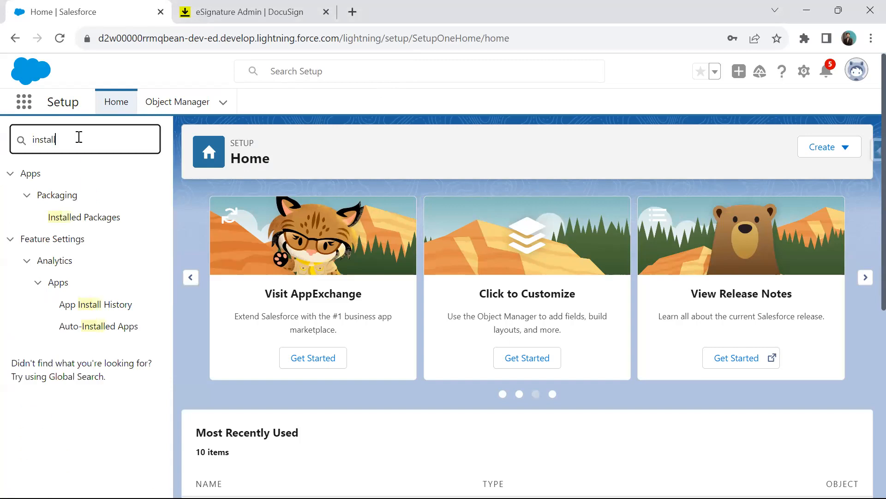
{"action": "left_click", "coordinate": [89, 221]}
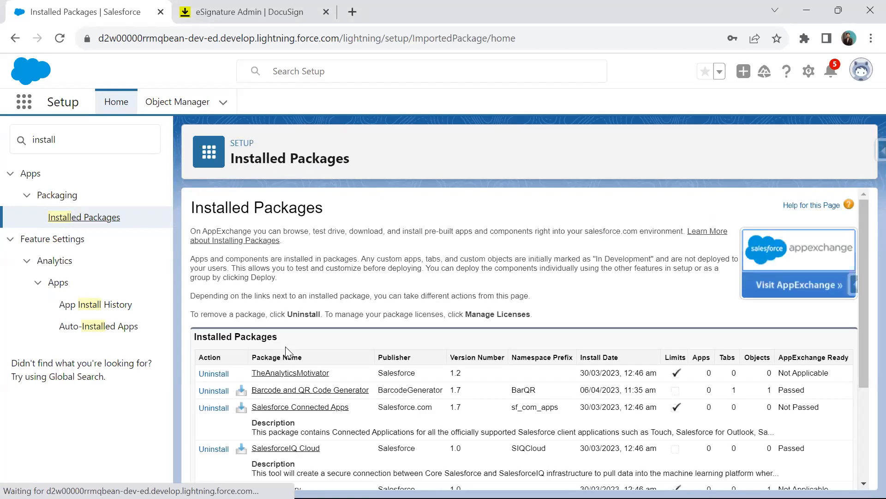
{"action": "scroll", "coordinate": [274, 352], "scroll_direction": "down", "scroll_amount": 3}
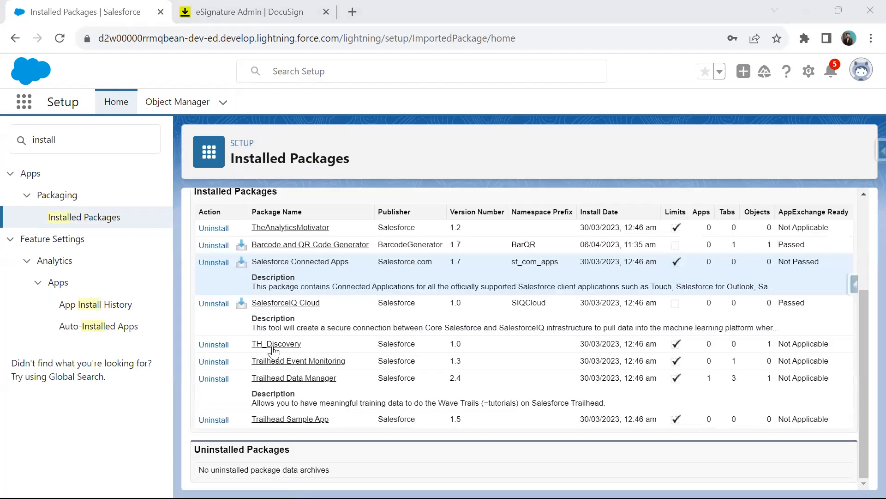
{"action": "scroll", "coordinate": [274, 392], "scroll_direction": "up", "scroll_amount": 3}
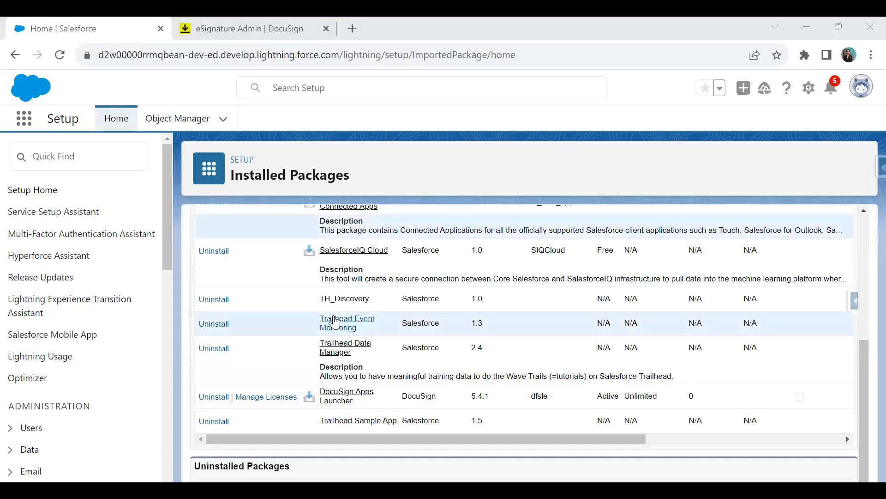
{"action": "left_click_drag", "start_coordinate": [368, 408], "coordinate": [319, 398]}
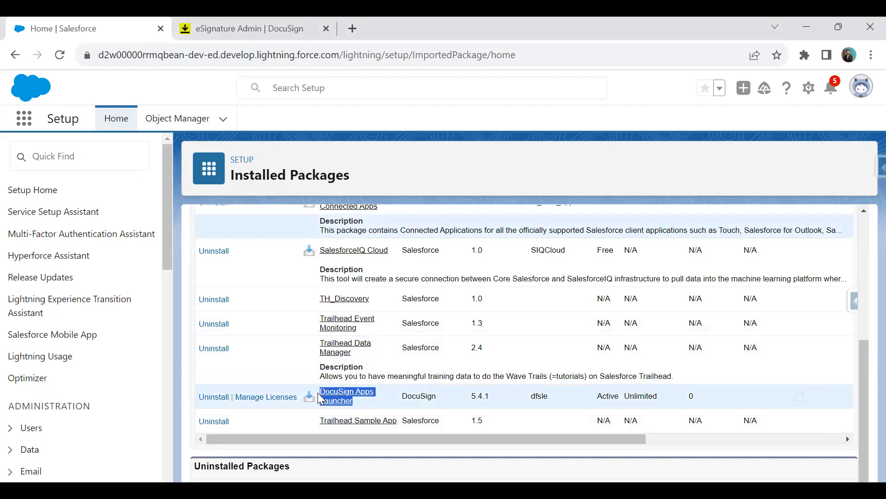
{"action": "double_click", "coordinate": [418, 396]}
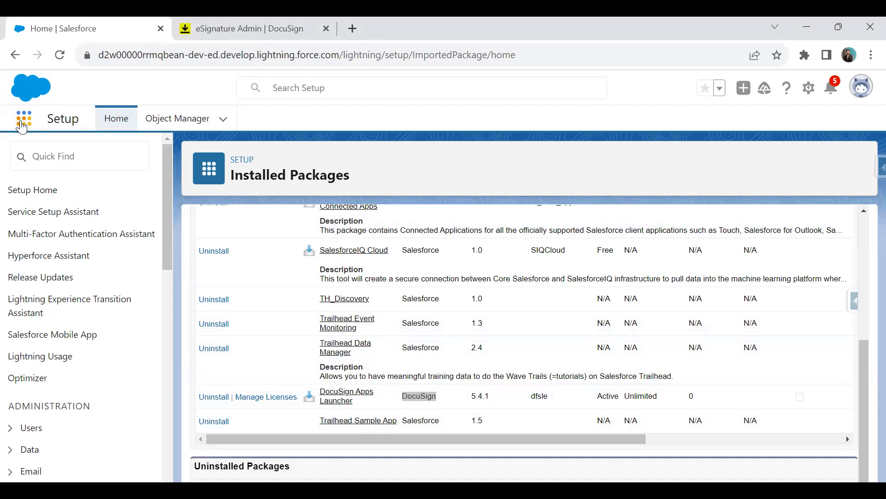
Open the DocuSign Apps Launcher app and start logging in to DocuSign from its setup page
{"action": "type", "text": "docu"}
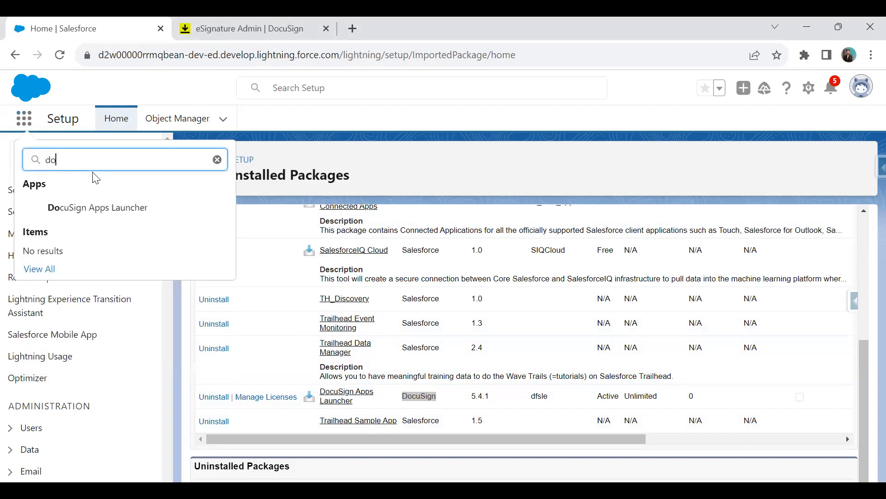
{"action": "left_click", "coordinate": [93, 209]}
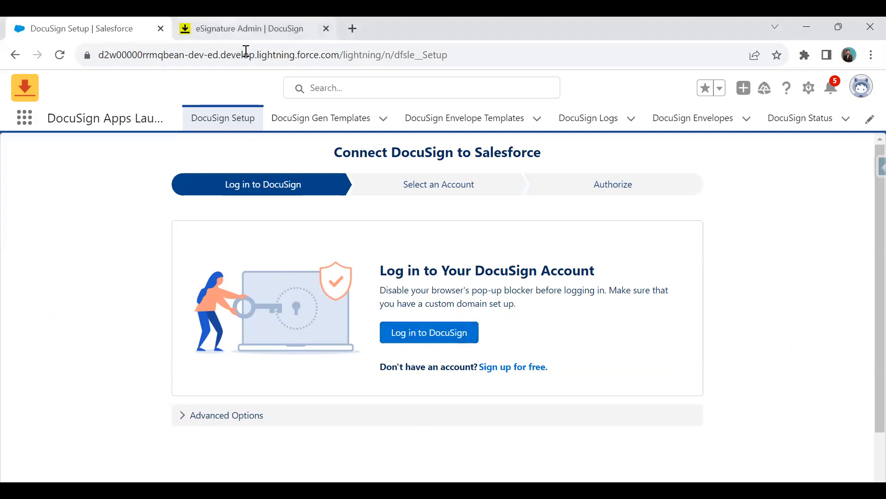
{"action": "left_click", "coordinate": [428, 340]}
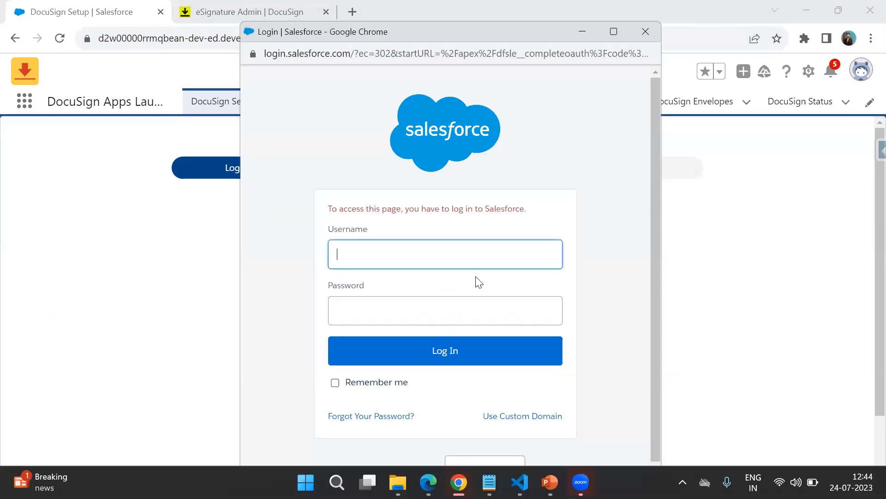
{"action": "type", "text": "https://mail.google.com/mail/u/1/#inbox"}
{"action": "key", "text": "BackSpace"}
{"action": "key", "text": "BackSpace"}
{"action": "key", "text": "BackSpace"}
{"action": "key", "text": "BackSpace"}
{"action": "key", "text": "BackSpace"}
{"action": "key", "text": "BackSpace"}
{"action": "key", "text": "BackSpace"}
{"action": "key", "text": "BackSpace"}
{"action": "key", "text": "BackSpace"}
{"action": "key", "text": "BackSpace"}
{"action": "key", "text": "BackSpace"}
{"action": "key", "text": "BackSpace"}
{"action": "key", "text": "BackSpace"}
{"action": "key", "text": "BackSpace"}
{"action": "key", "text": "BackSpace"}
{"action": "key", "text": "BackSpace"}
{"action": "key", "text": "BackSpace"}
{"action": "key", "text": "BackSpace"}
{"action": "key", "text": "BackSpace"}
{"action": "key", "text": "BackSpace"}
Log in to Salesforce in the login window with the account's username and password
{"action": "left_click", "coordinate": [372, 253]}
{"action": "key", "text": "ctrl+v"}
{"action": "left_click", "coordinate": [369, 303]}
{"action": "type", "text": "•••••••••••"}
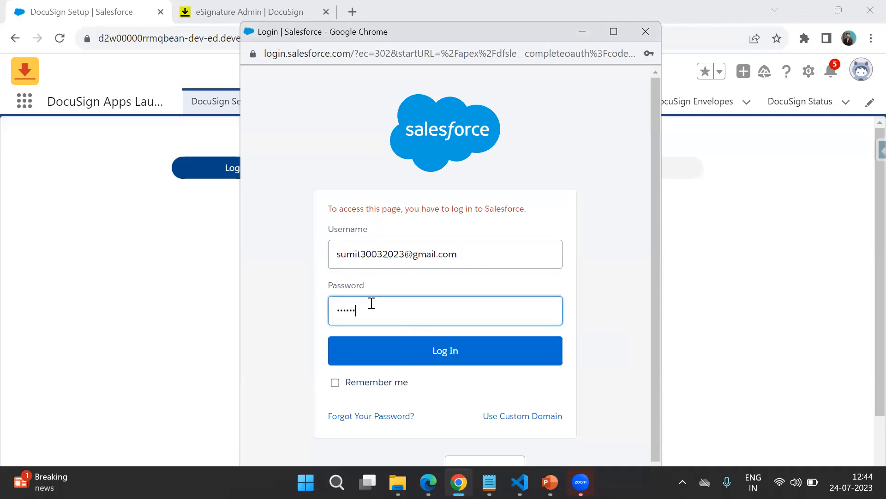
{"action": "type", "text": "••"}
{"action": "key", "text": "Return"}
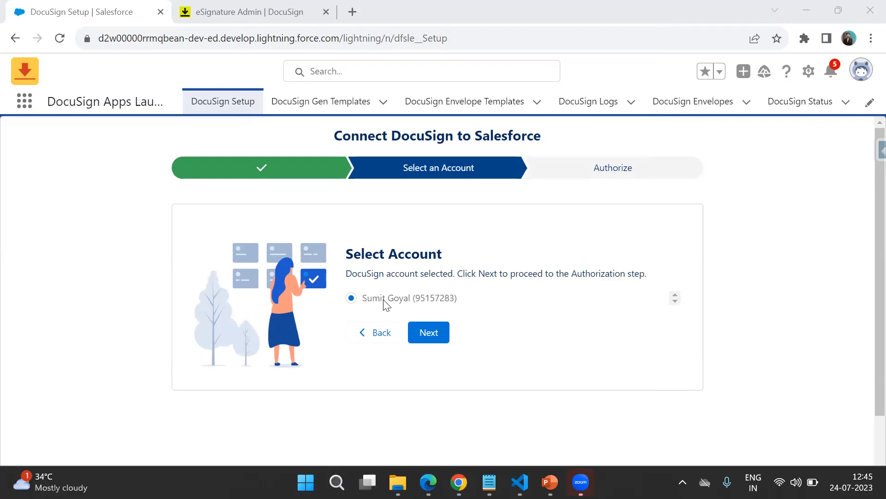
Proceed with the selected DocuSign account and allow DocuSign access to Salesforce
{"action": "left_click", "coordinate": [433, 337]}
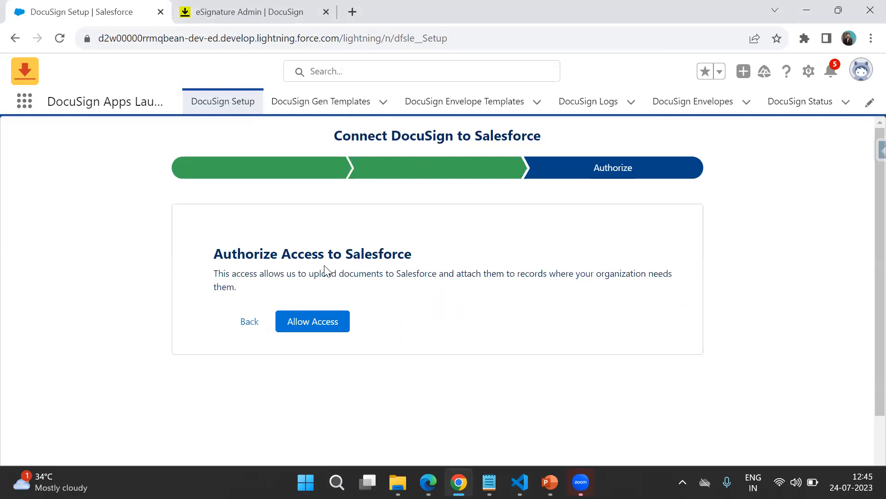
{"action": "left_click_drag", "start_coordinate": [389, 256], "coordinate": [577, 257]}
{"action": "left_click", "coordinate": [497, 395]}
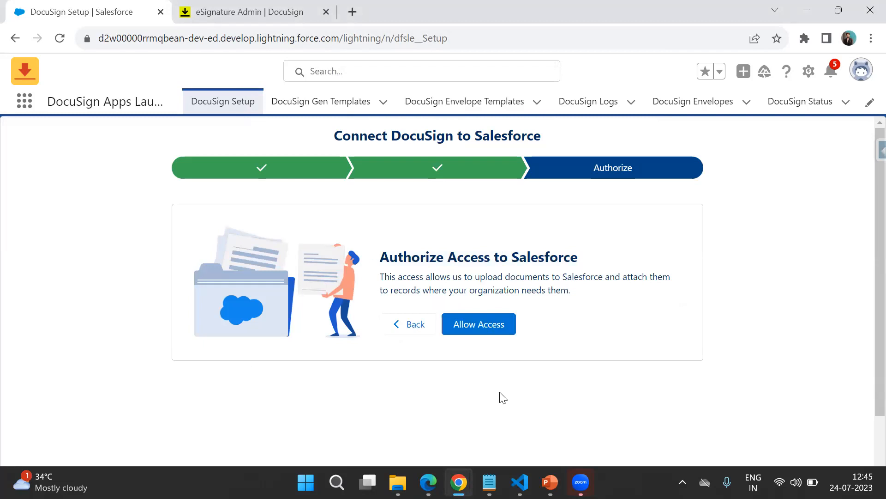
{"action": "left_click", "coordinate": [479, 325]}
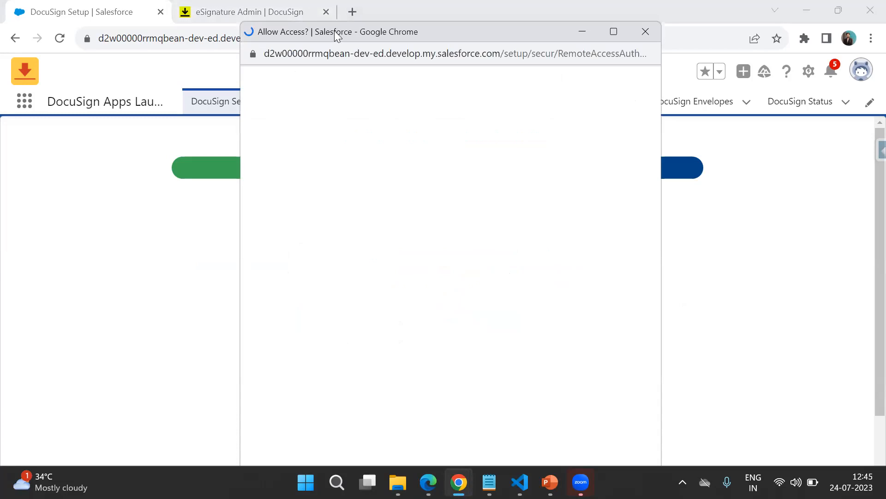
{"action": "left_click_drag", "start_coordinate": [334, 30], "coordinate": [314, 12]}
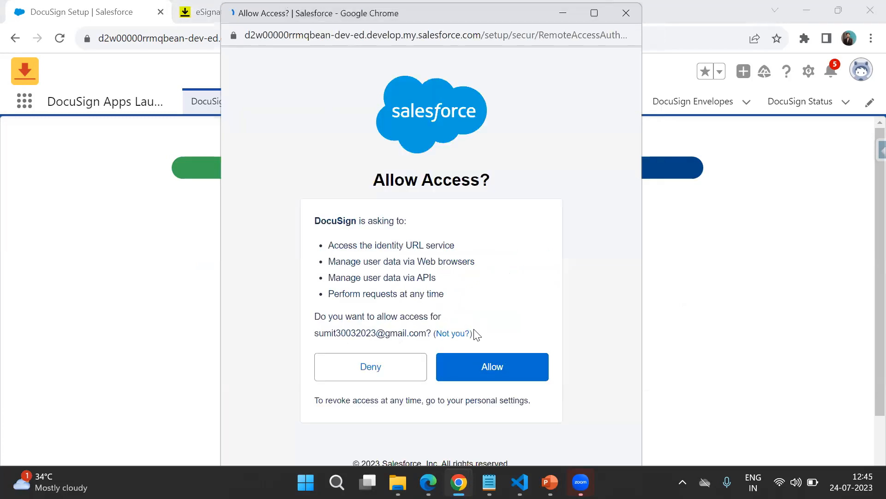
{"action": "left_click", "coordinate": [481, 375]}
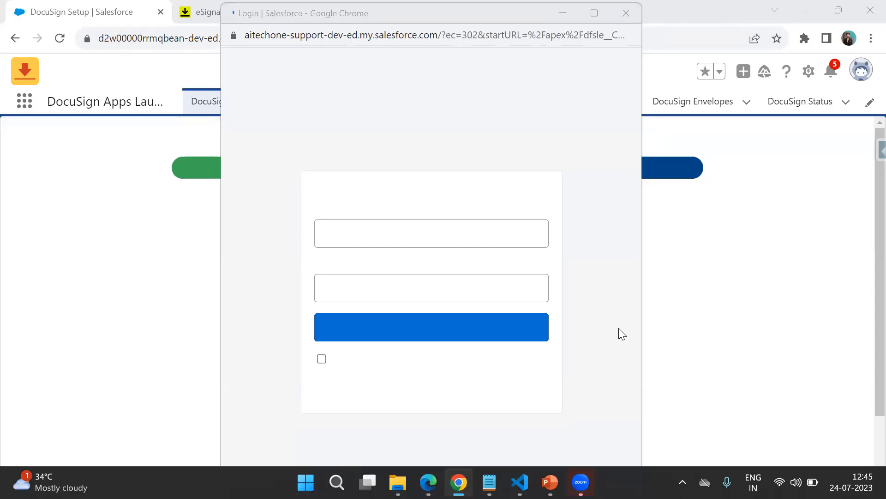
Try to log in to the aitechone-support Salesforce domain with the account's username and password
{"action": "left_click", "coordinate": [354, 230]}
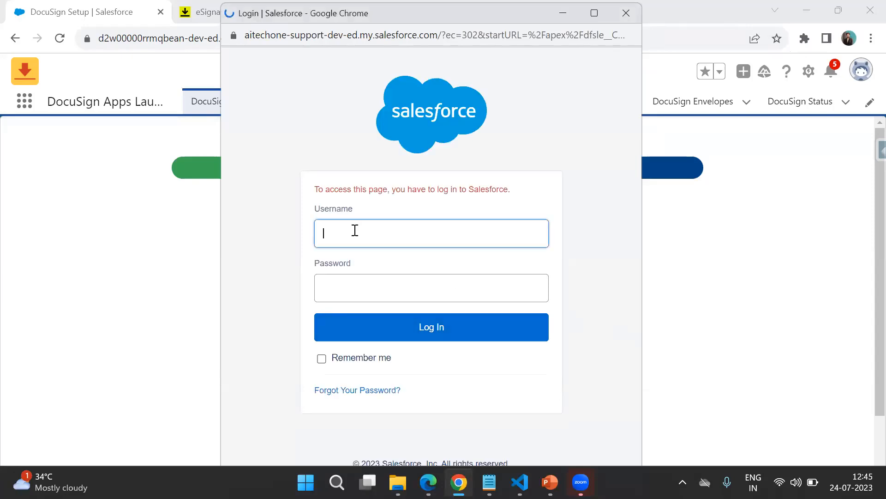
{"action": "key", "text": "ctrl+v"}
{"action": "left_click", "coordinate": [359, 284]}
{"action": "type", "text": "******"}
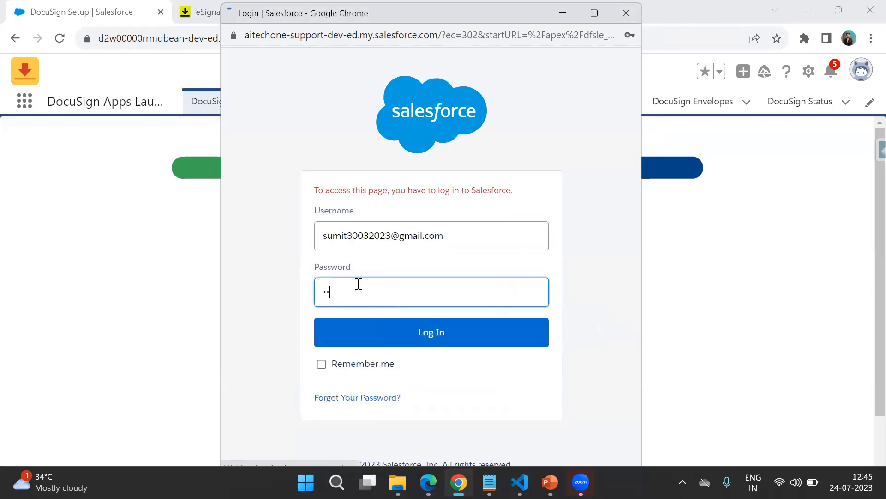
{"action": "type", "text": "********"}
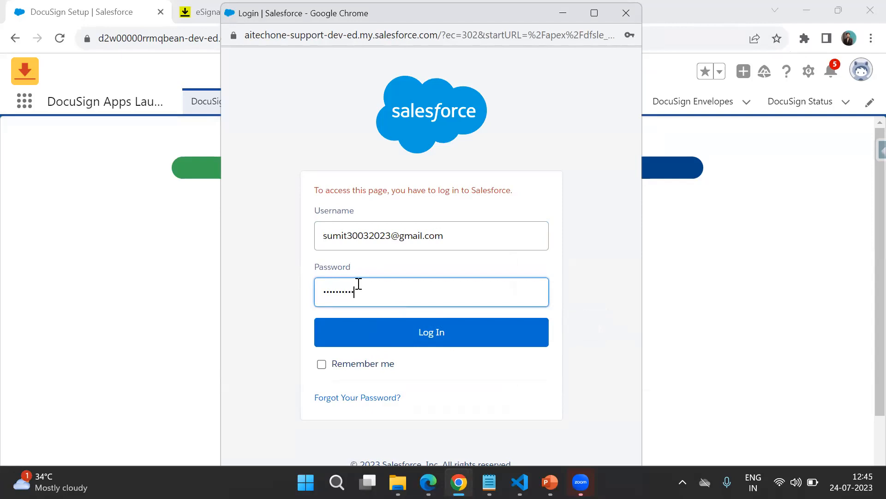
{"action": "key", "text": "Return"}
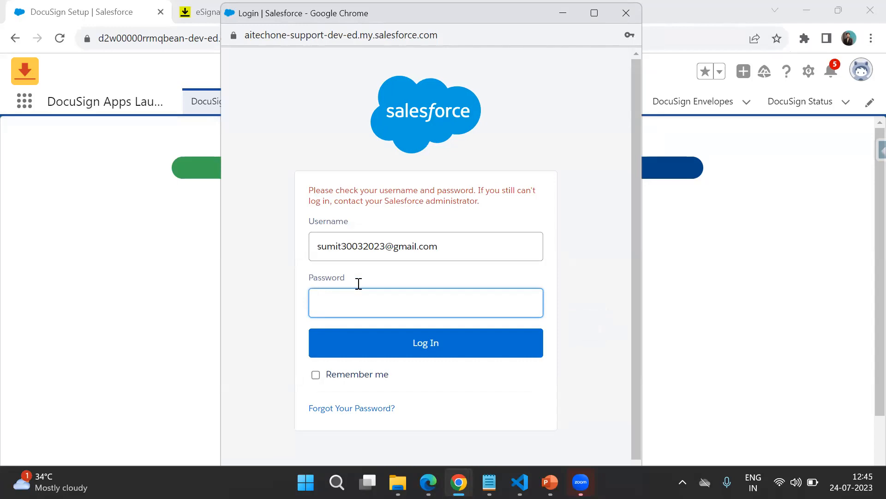
Enter the account password again and log in to Salesforce to finish connecting the DocuSign account
{"action": "type", "text": "•••••••••••"}
{"action": "left_click", "coordinate": [426, 343]}
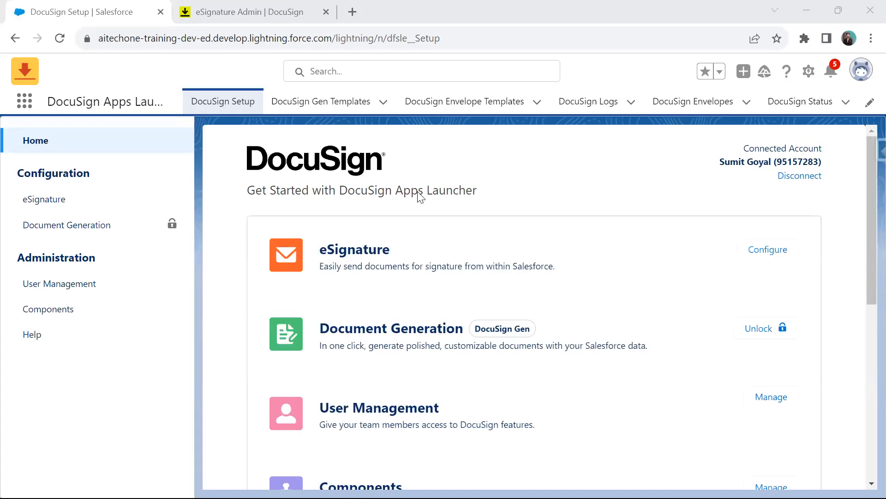
Compare the connected account on the DocuSign setup page with the account shown in DocuSign eSignature Admin
{"action": "left_click_drag", "start_coordinate": [719, 163], "coordinate": [816, 157]}
{"action": "left_click", "coordinate": [730, 167]}
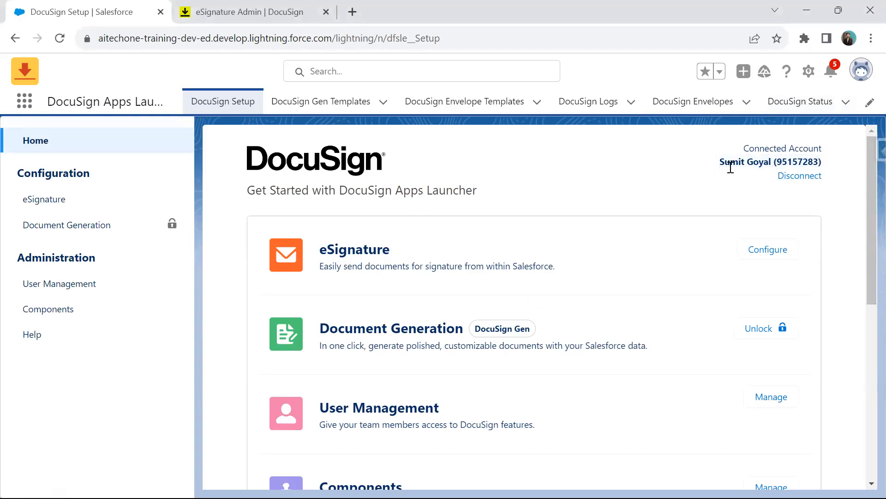
{"action": "left_click", "coordinate": [203, 9]}
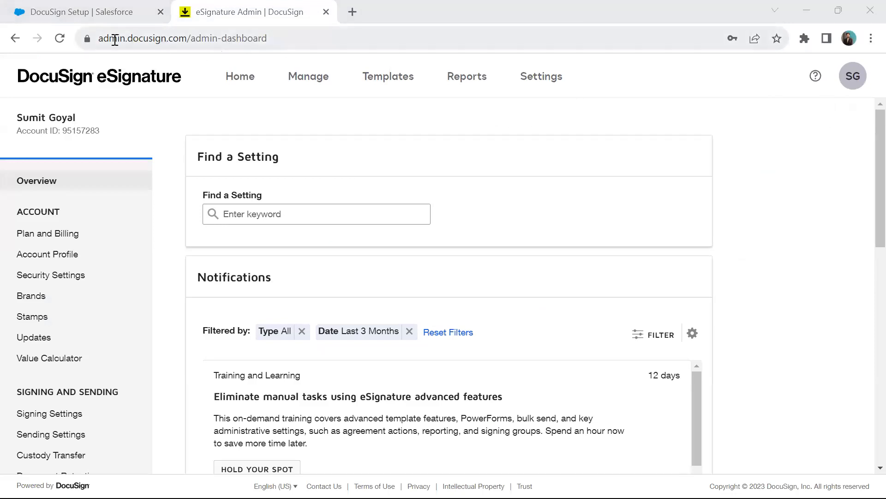
{"action": "left_click_drag", "start_coordinate": [104, 35], "coordinate": [154, 37]}
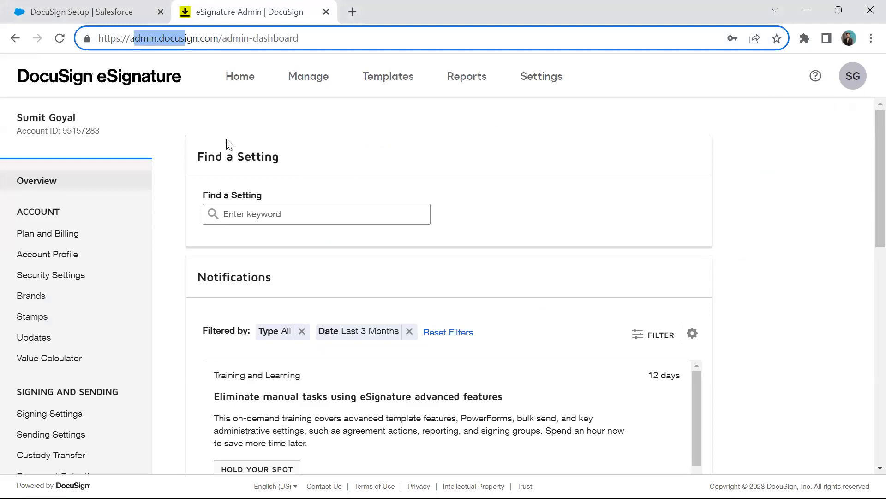
{"action": "left_click", "coordinate": [853, 76]}
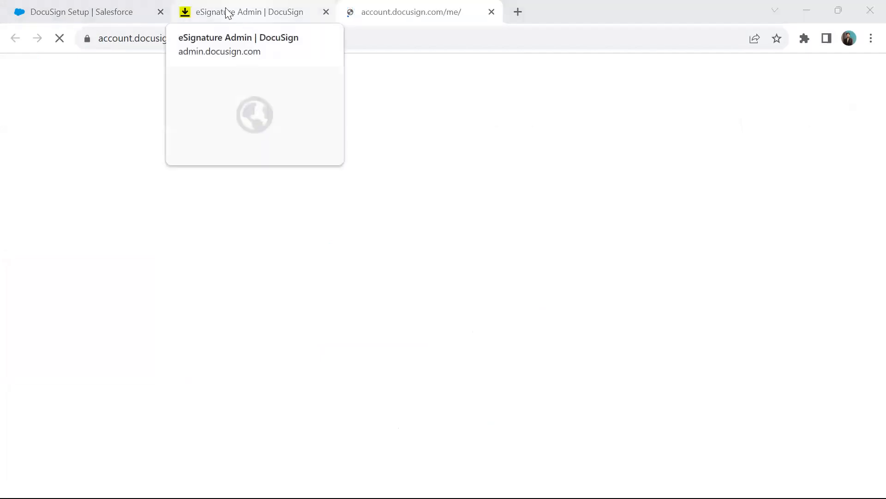
{"action": "left_click", "coordinate": [99, 12]}
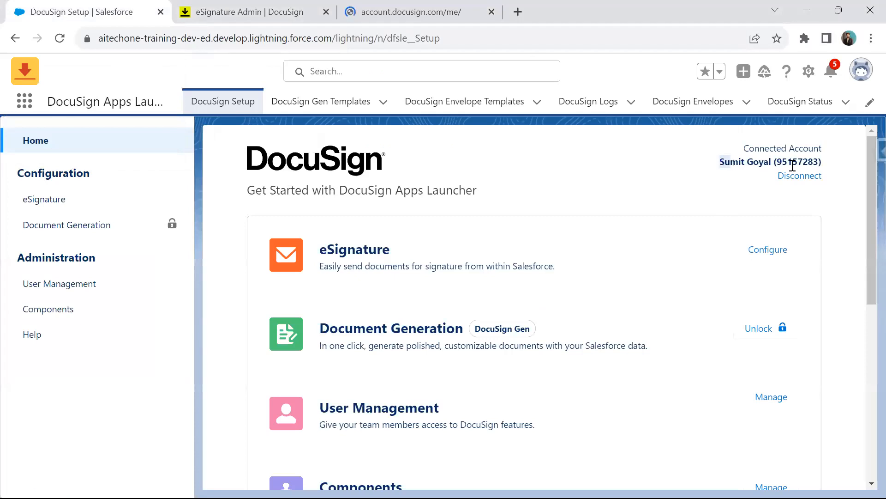
{"action": "left_click", "coordinate": [432, 5]}
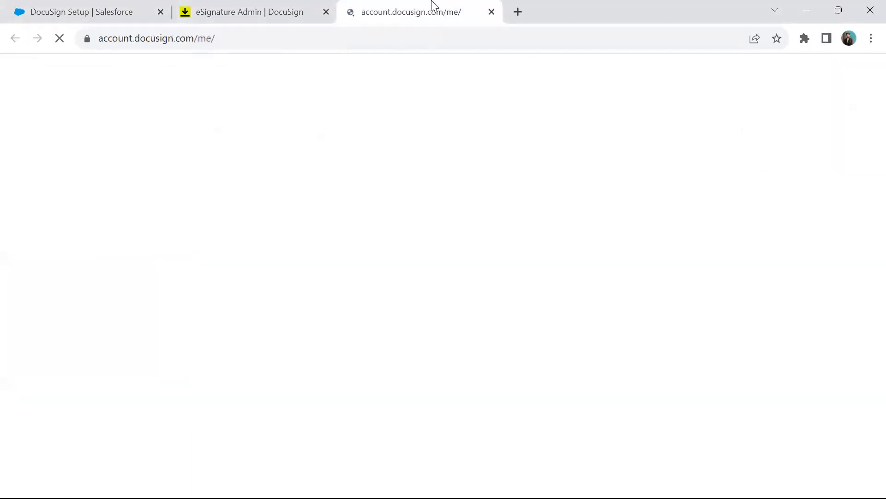
{"action": "left_click", "coordinate": [492, 13]}
{"action": "left_click", "coordinate": [147, 8]}
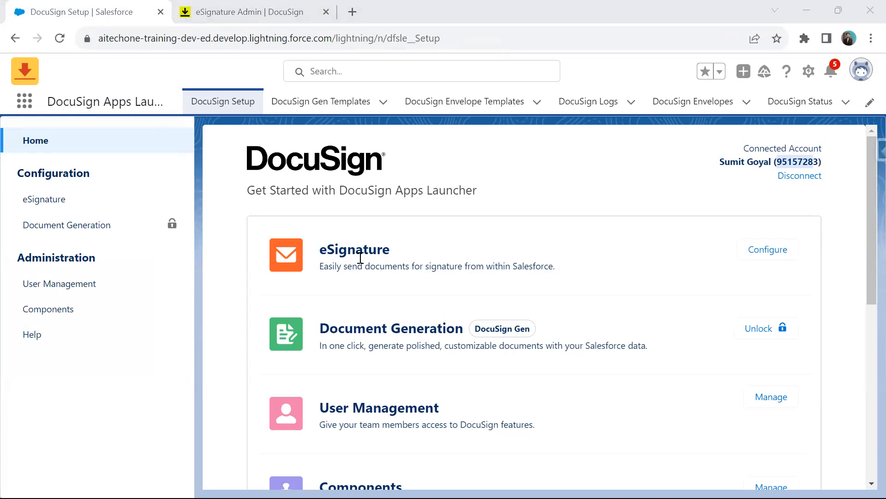
Look over the features on the DocuSign setup home page and open User Management
{"action": "left_click_drag", "start_coordinate": [326, 424], "coordinate": [515, 425]}
{"action": "scroll", "coordinate": [547, 381], "scroll_direction": "down", "scroll_amount": 3}
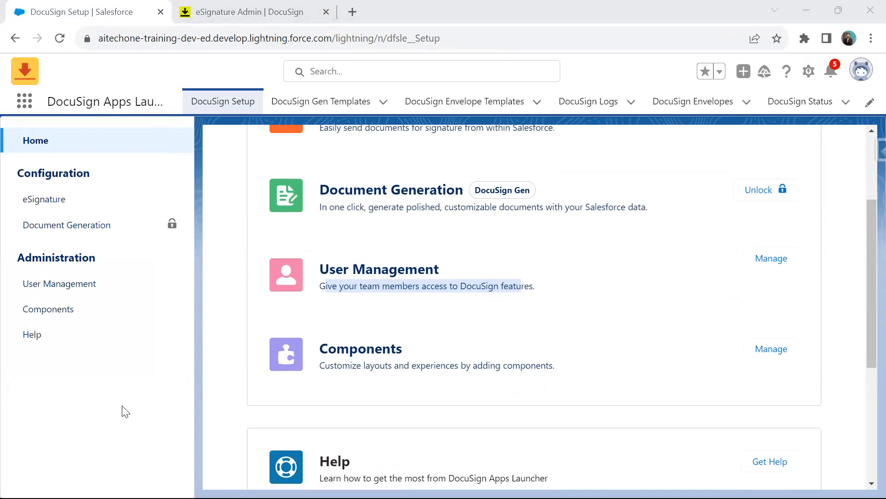
{"action": "left_click", "coordinate": [283, 320]}
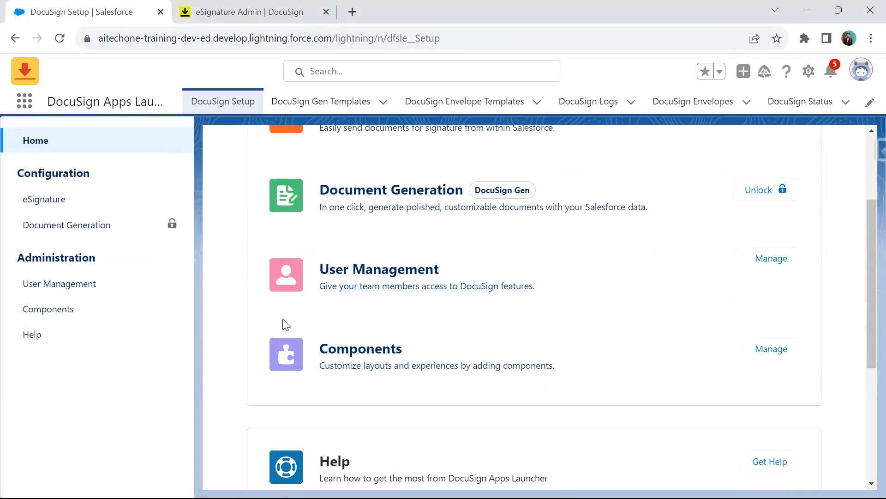
{"action": "left_click", "coordinate": [773, 259]}
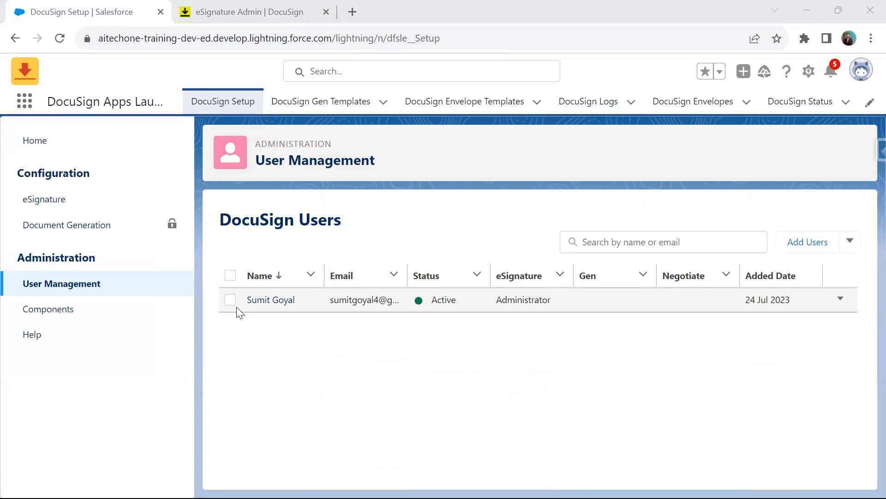
Examine the filter options for adding DocuSign users, cancel the selection and check the existing user's row
{"action": "left_click", "coordinate": [824, 247]}
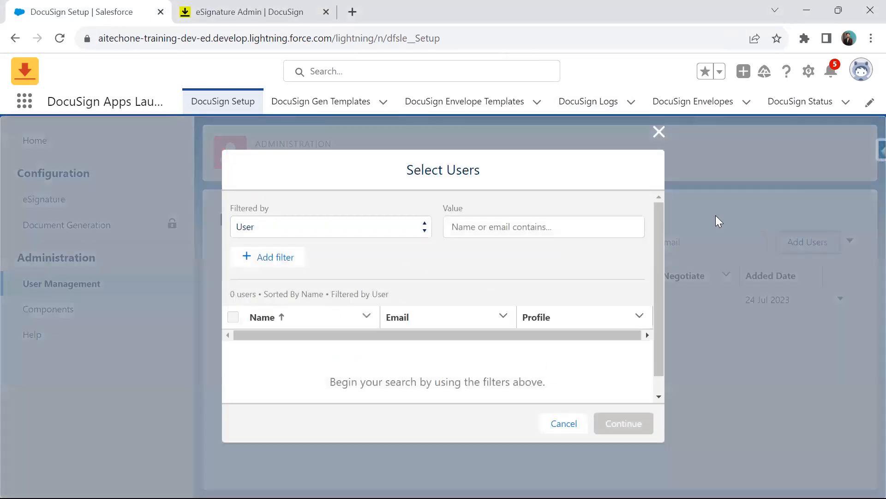
{"action": "left_click", "coordinate": [396, 232]}
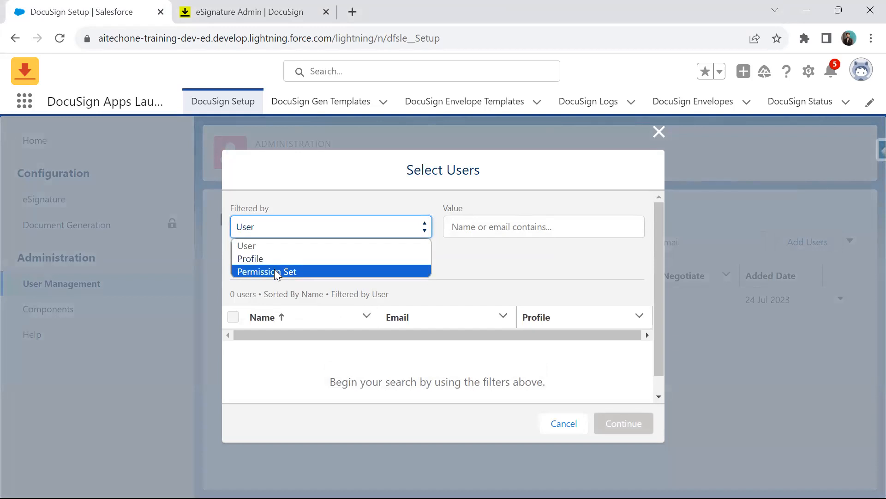
{"action": "left_click", "coordinate": [554, 263]}
{"action": "left_click", "coordinate": [564, 423]}
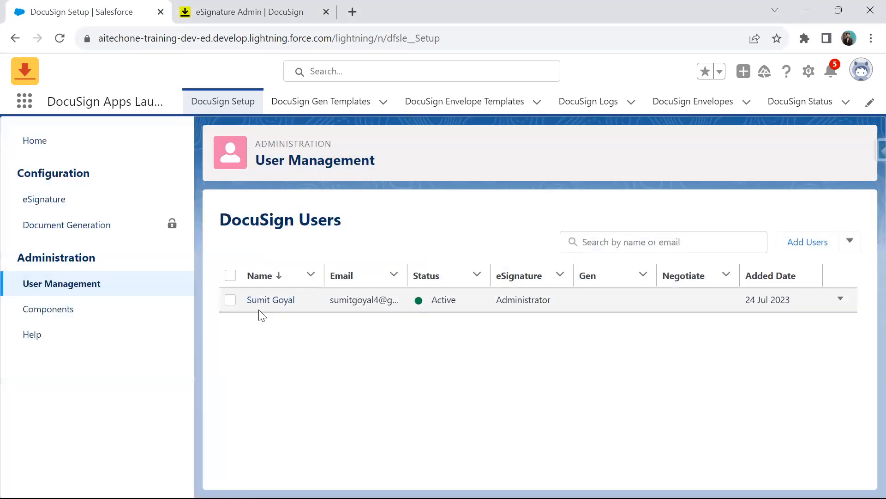
{"action": "left_click_drag", "start_coordinate": [272, 300], "coordinate": [589, 302]}
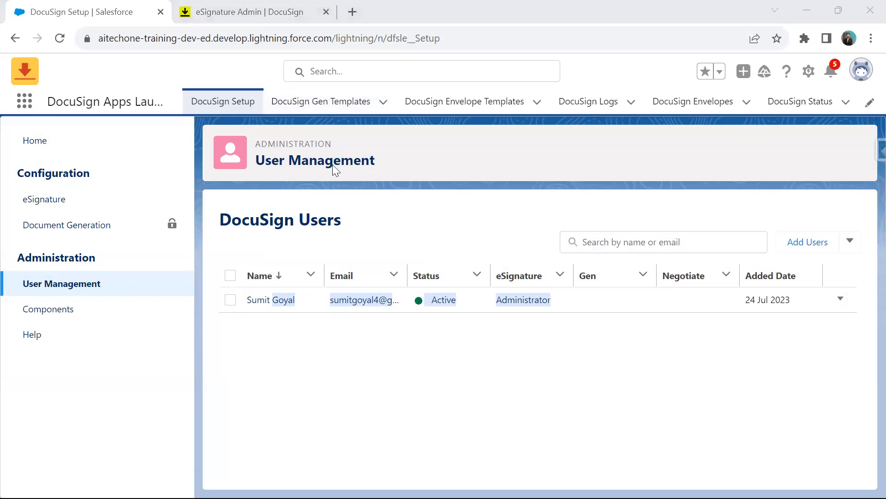
Try to open the DocuSign Envelope Templates and log back in to Salesforce with the account's username and password
{"action": "left_click", "coordinate": [467, 101]}
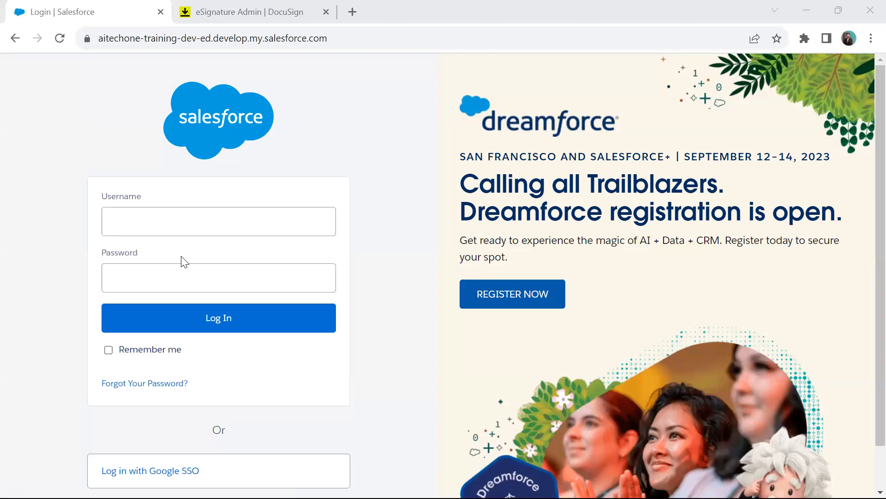
{"action": "key", "text": "alt+Tab"}
{"action": "key", "text": "ctrl+v"}
{"action": "left_click", "coordinate": [189, 278]}
{"action": "type", "text": "•••••••••••"}
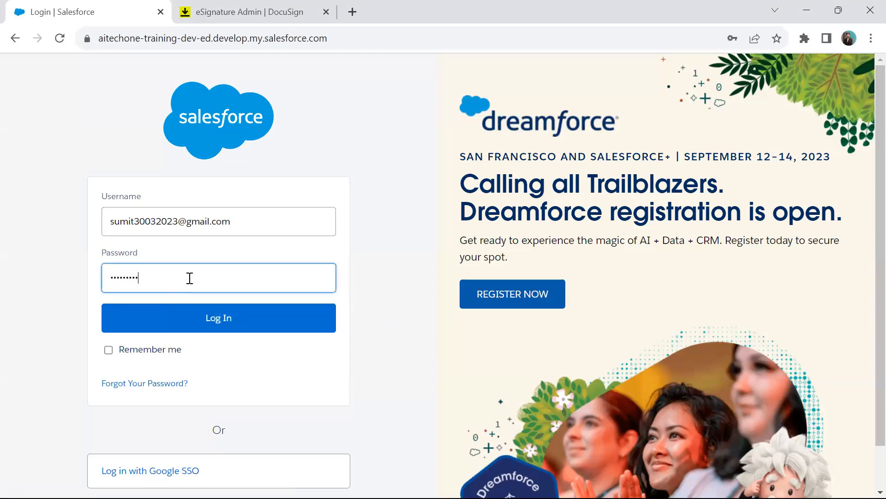
{"action": "type", "text": "••"}
{"action": "key", "text": "Return"}
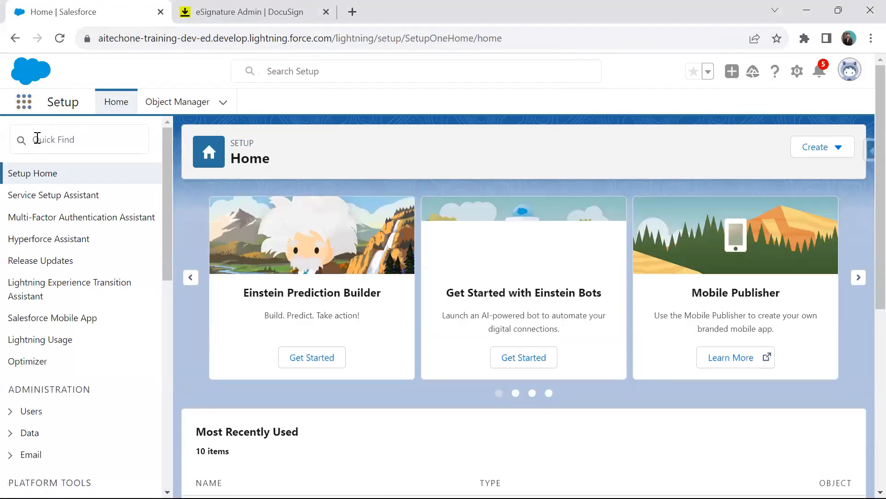
Find the DocuSign Apps Launcher app with the search "docu" and open its DocuSign Envelope Templates list
{"action": "left_click", "coordinate": [23, 102]}
{"action": "type", "text": "docu"}
{"action": "left_click", "coordinate": [79, 189]}
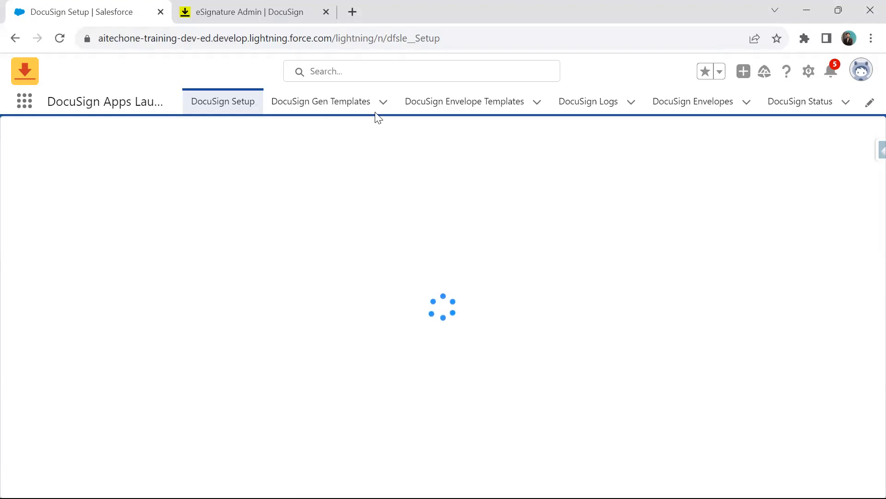
{"action": "left_click", "coordinate": [454, 106]}
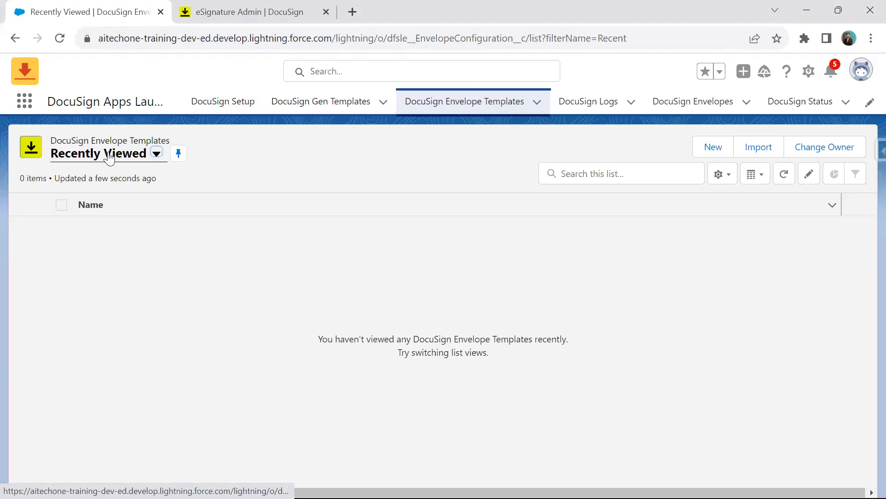
Start a new envelope template and name it "Template for Opportunity Agreement"
{"action": "left_click", "coordinate": [713, 148]}
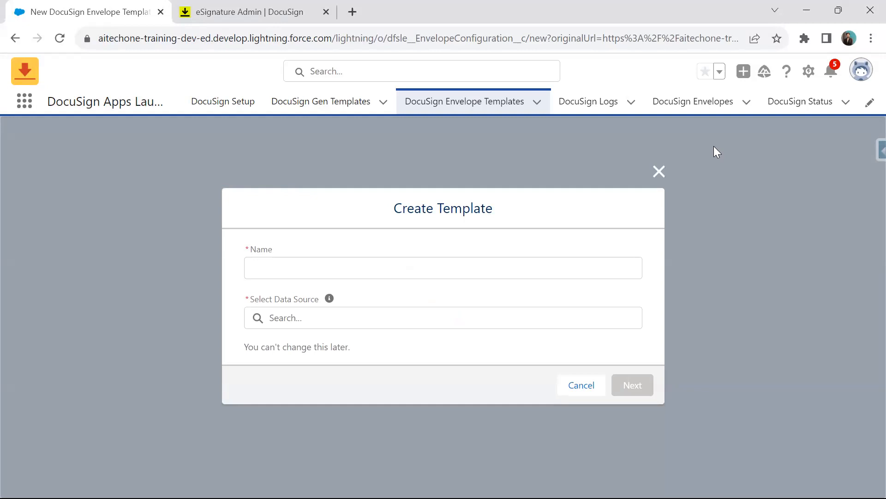
{"action": "left_click", "coordinate": [344, 269]}
{"action": "type", "text": "Template fo"}
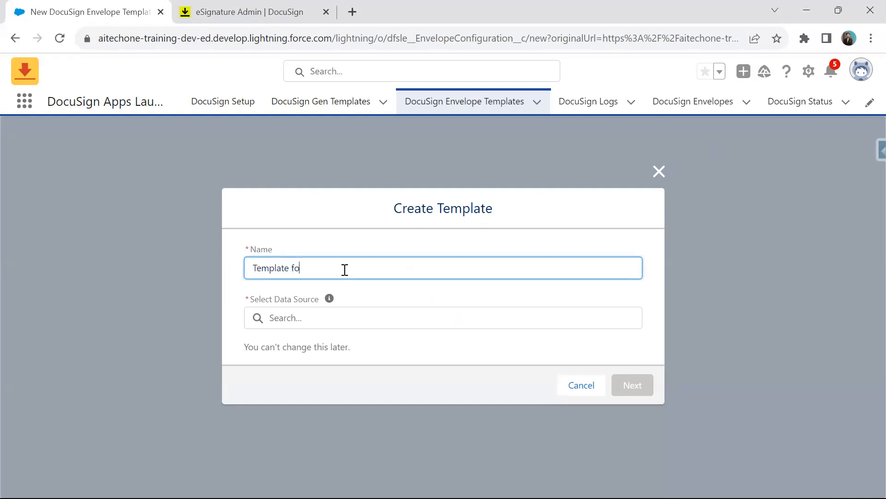
{"action": "type", "text": "r Opportunity Agreement"}
{"action": "key", "text": "BackSpace"}
{"action": "key", "text": "BackSpace"}
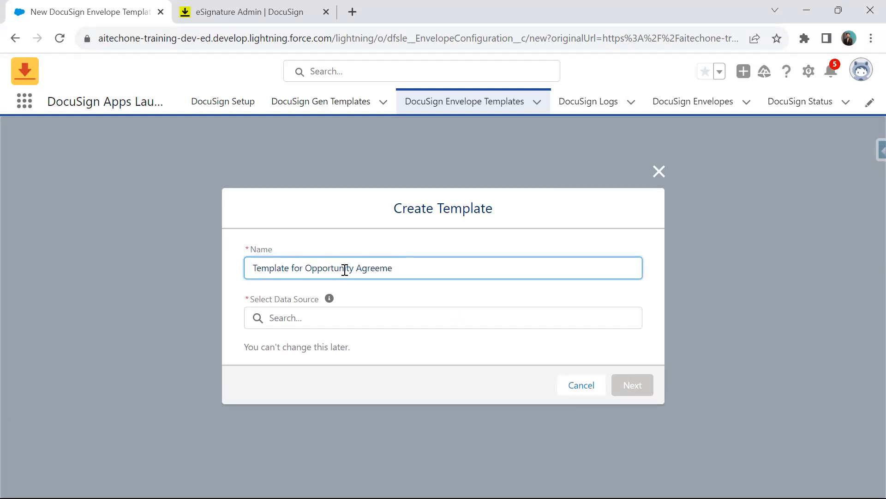
{"action": "type", "text": "nt"}
Choose Opportunity as the template's data source and continue to adding documents
{"action": "left_click", "coordinate": [303, 318]}
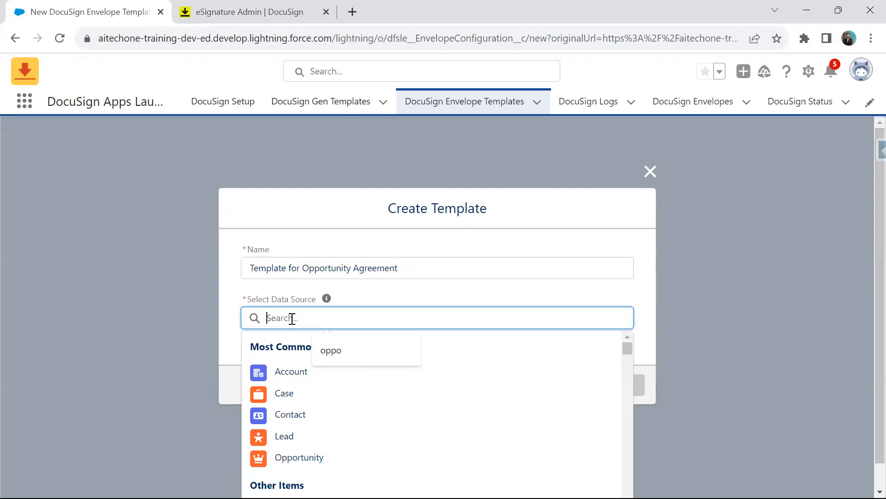
{"action": "type", "text": "Oppor"}
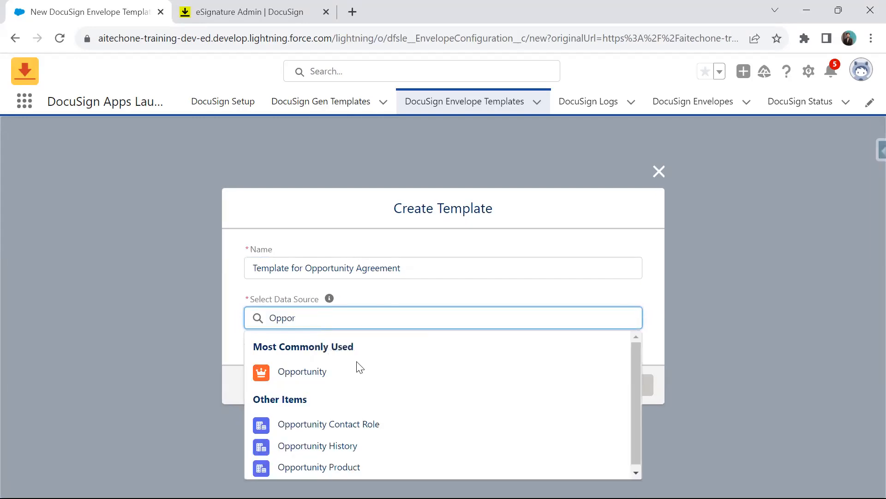
{"action": "left_click", "coordinate": [298, 369]}
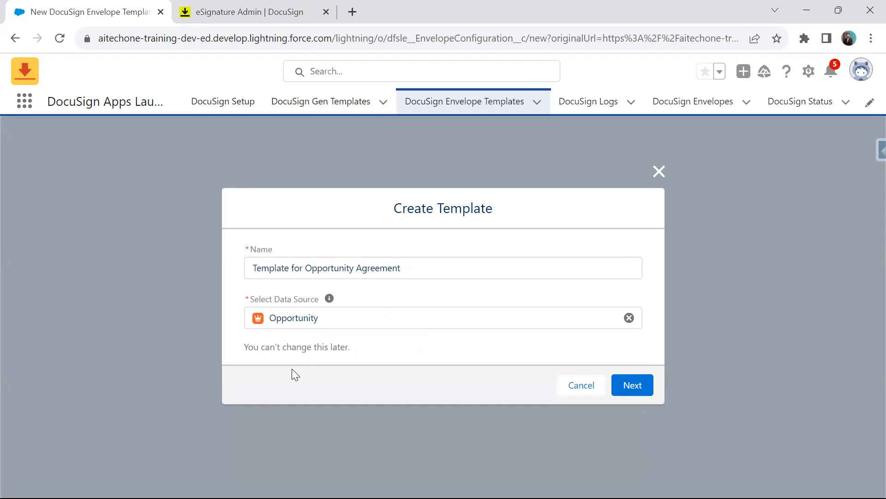
{"action": "left_click_drag", "start_coordinate": [246, 348], "coordinate": [341, 348]}
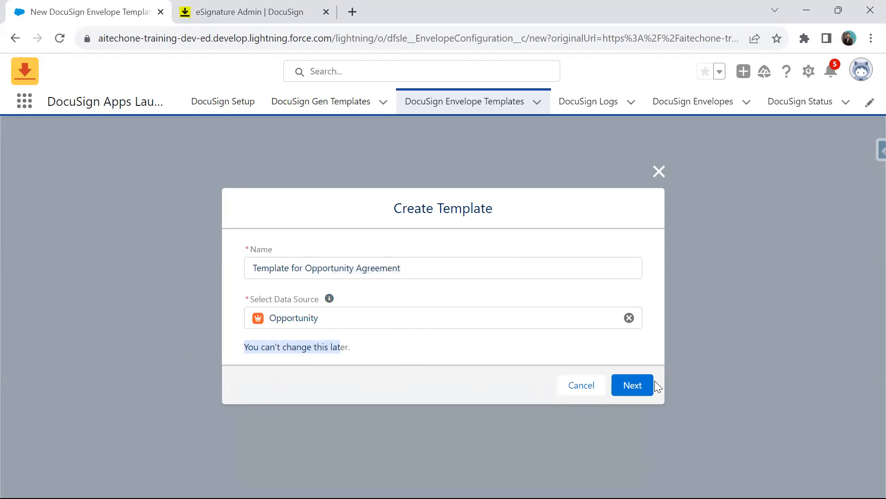
{"action": "left_click", "coordinate": [629, 386]}
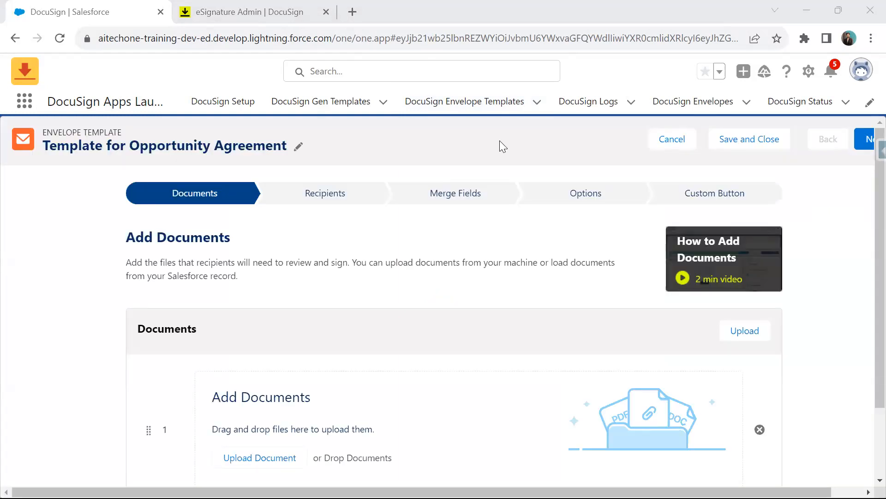
Look over the Add Documents page and read through the Agreement-for-Sale-LawRato4 document in Word
{"action": "scroll", "coordinate": [312, 254], "scroll_direction": "down", "scroll_amount": 1}
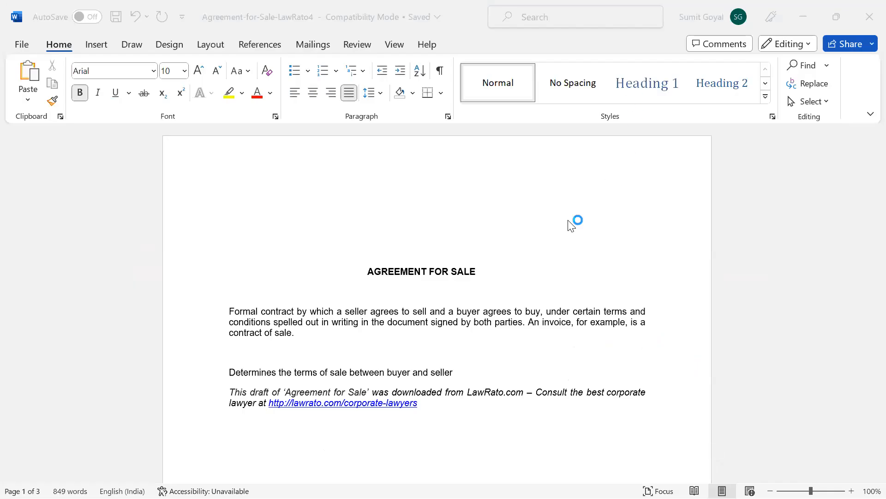
{"action": "scroll", "coordinate": [445, 247], "scroll_direction": "down", "scroll_amount": 5}
{"action": "scroll", "coordinate": [435, 239], "scroll_direction": "down", "scroll_amount": 15}
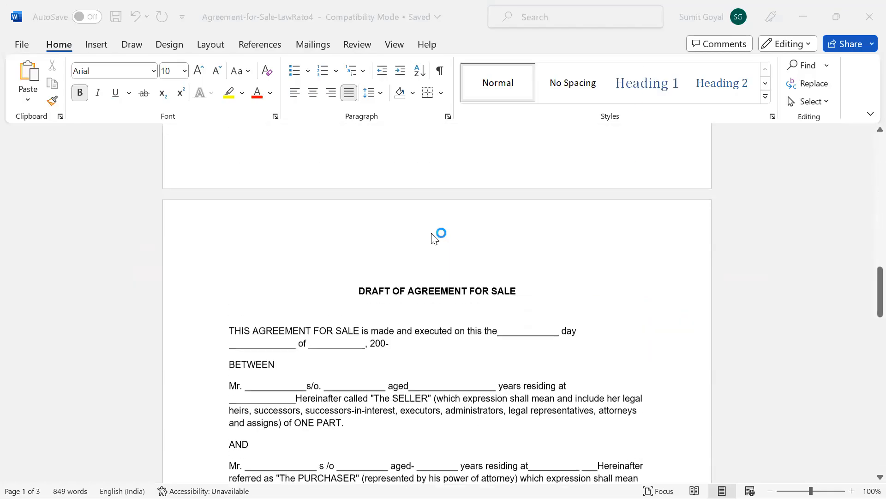
Open the Business-Sale-Agreement document in Word and read through its pages as a candidate for the template
{"action": "key", "text": "super"}
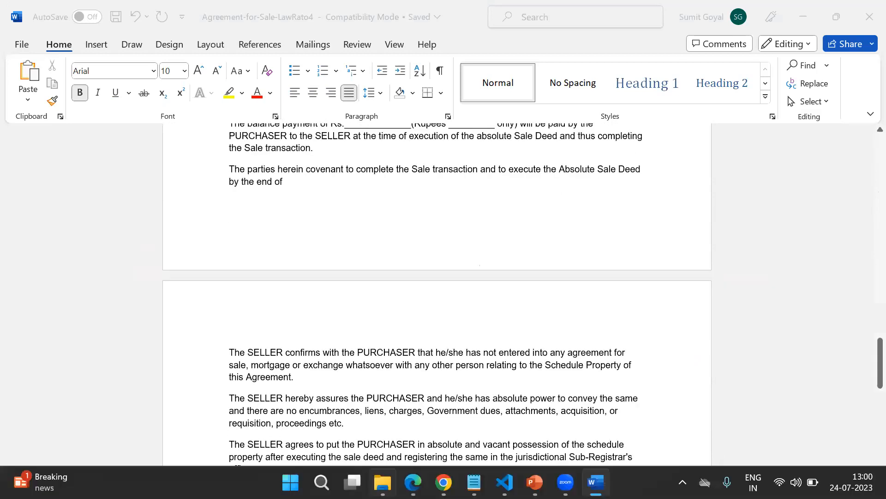
{"action": "left_click", "coordinate": [383, 481]}
{"action": "double_click", "coordinate": [176, 198]}
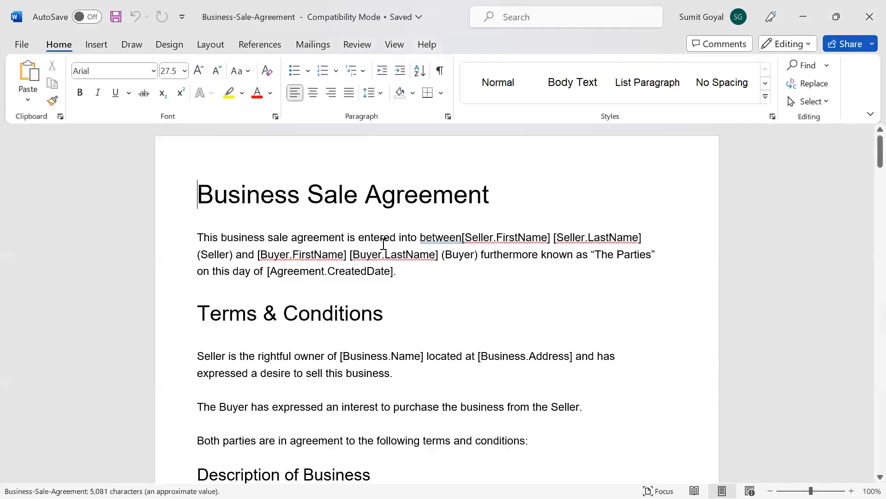
{"action": "scroll", "coordinate": [382, 250], "scroll_direction": "down", "scroll_amount": 20}
{"action": "scroll", "coordinate": [377, 254], "scroll_direction": "down", "scroll_amount": 20}
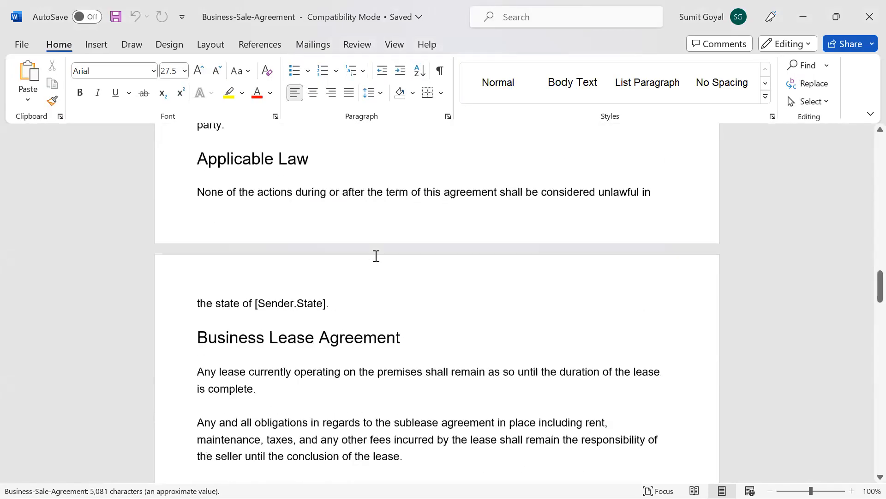
{"action": "scroll", "coordinate": [371, 256], "scroll_direction": "down", "scroll_amount": 15}
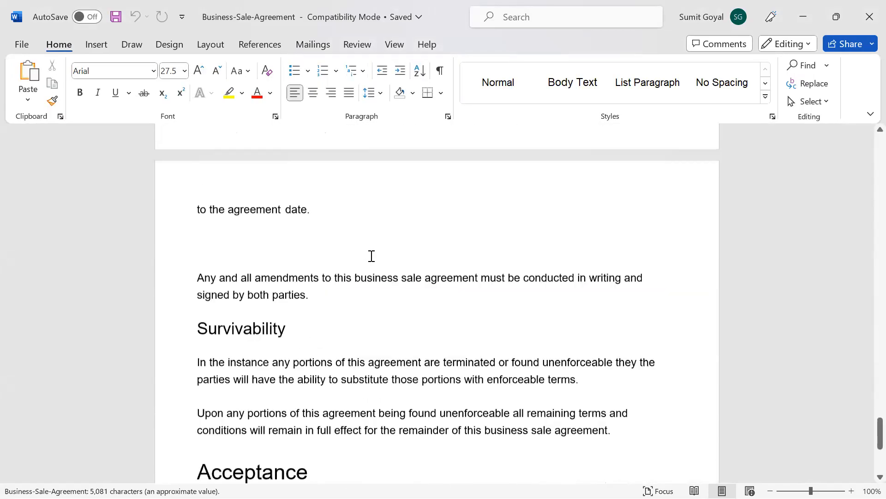
{"action": "scroll", "coordinate": [370, 258], "scroll_direction": "up", "scroll_amount": 10}
{"action": "scroll", "coordinate": [362, 248], "scroll_direction": "up", "scroll_amount": 20}
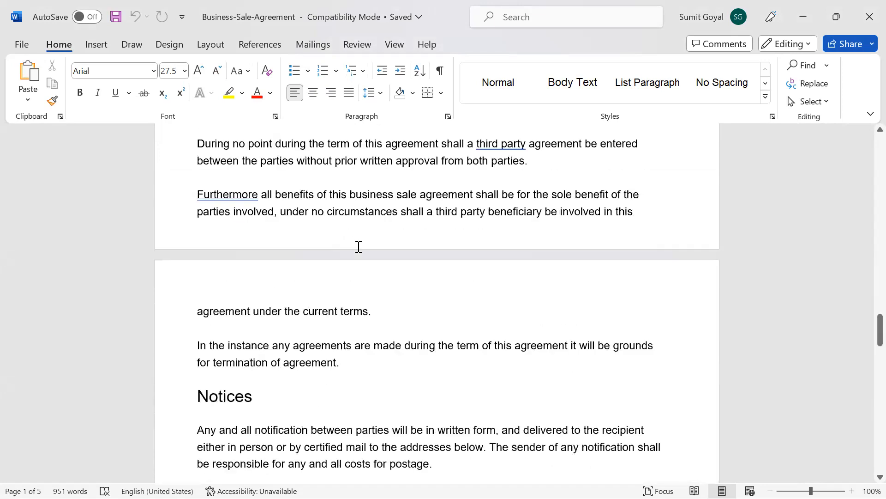
Examine the seller and buyer name placeholders in the opening paragraph of the Business Sale Agreement
{"action": "scroll", "coordinate": [358, 246], "scroll_direction": "up", "scroll_amount": 15}
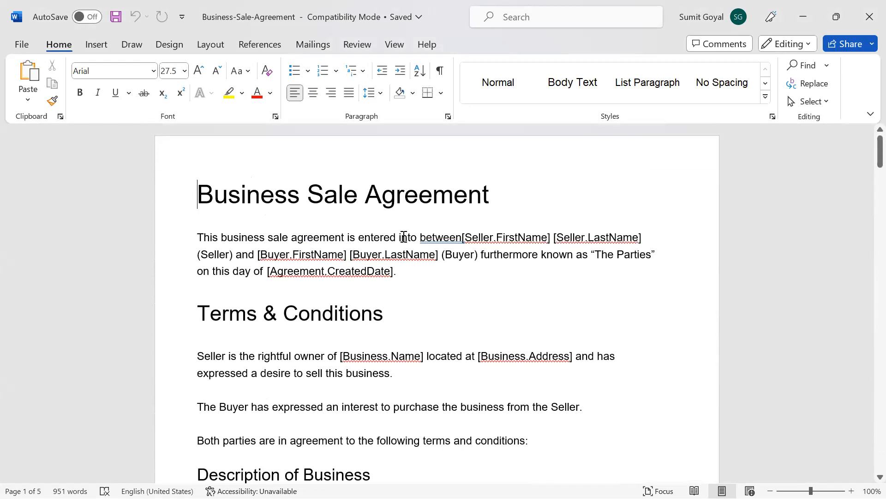
{"action": "left_click_drag", "start_coordinate": [463, 237], "coordinate": [638, 237]}
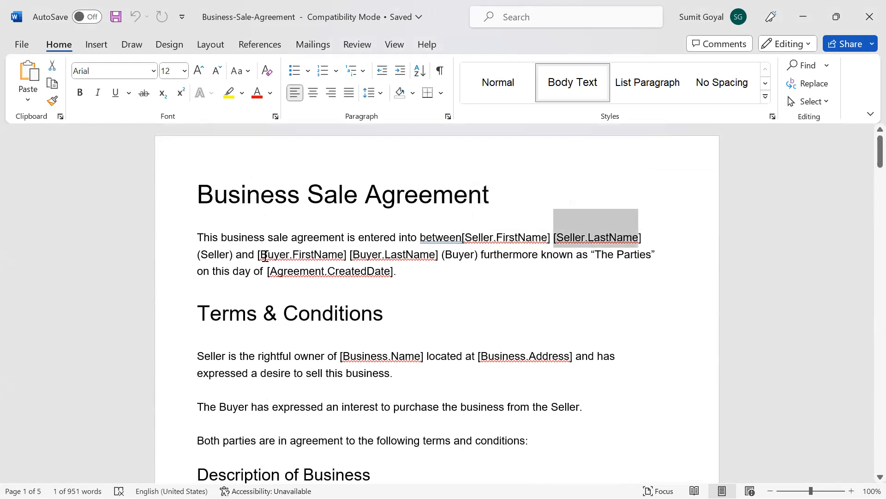
{"action": "left_click_drag", "start_coordinate": [271, 255], "coordinate": [324, 262]}
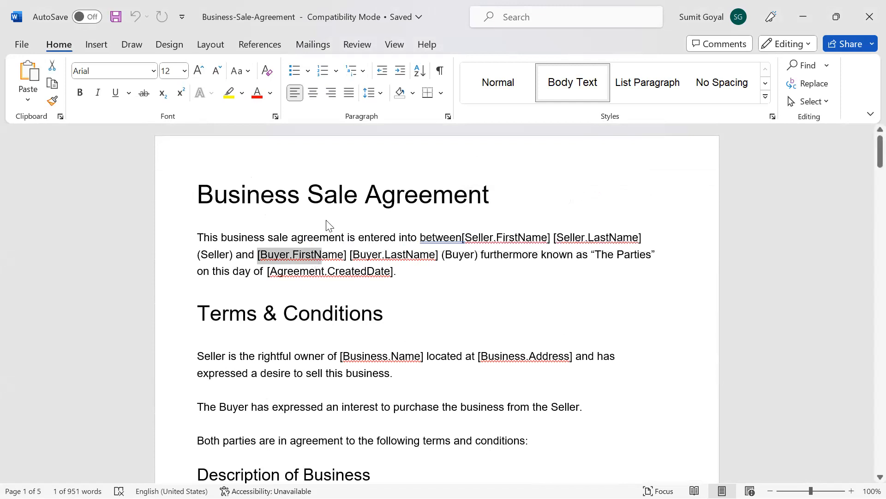
Switch to the DocuSign page in Chrome and upload the Business-Sale-Agreement file from Downloads as the template's document
{"action": "key", "text": "alt+Tab"}
{"action": "key", "text": "alt+Tab"}
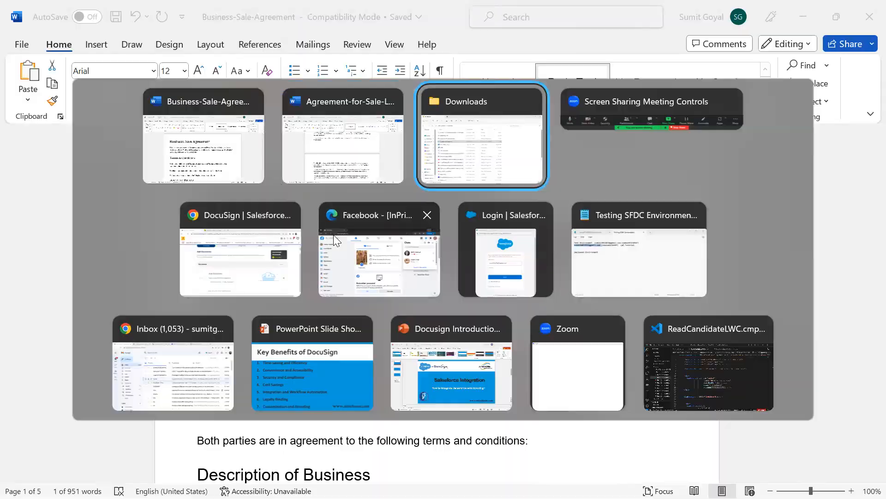
{"action": "key", "text": "alt+Tab"}
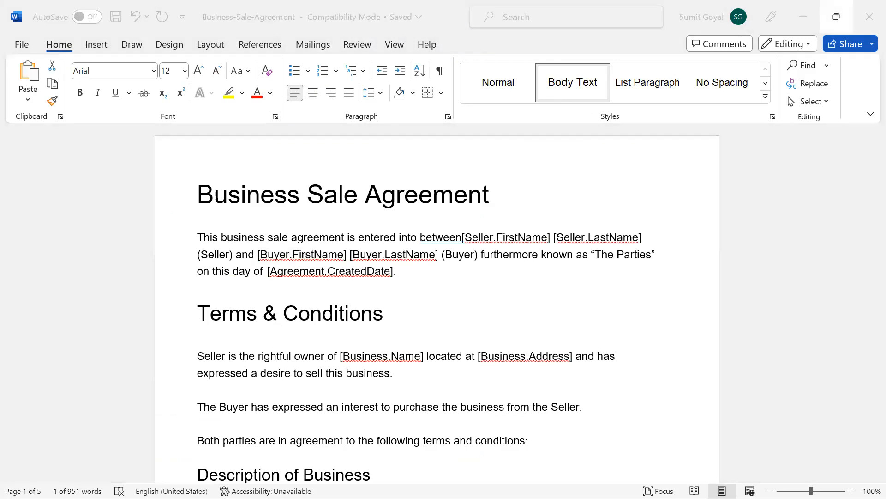
{"action": "key", "text": "super"}
{"action": "mouse_move", "coordinate": [446, 480]}
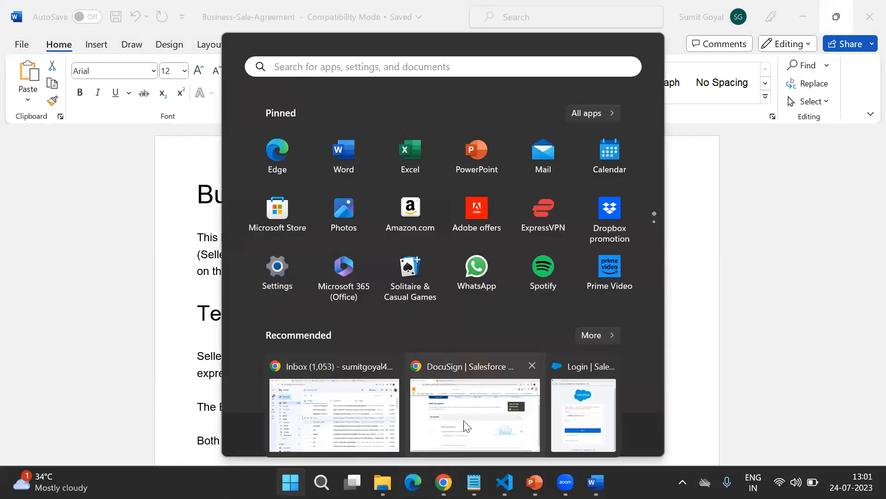
{"action": "left_click", "coordinate": [459, 417]}
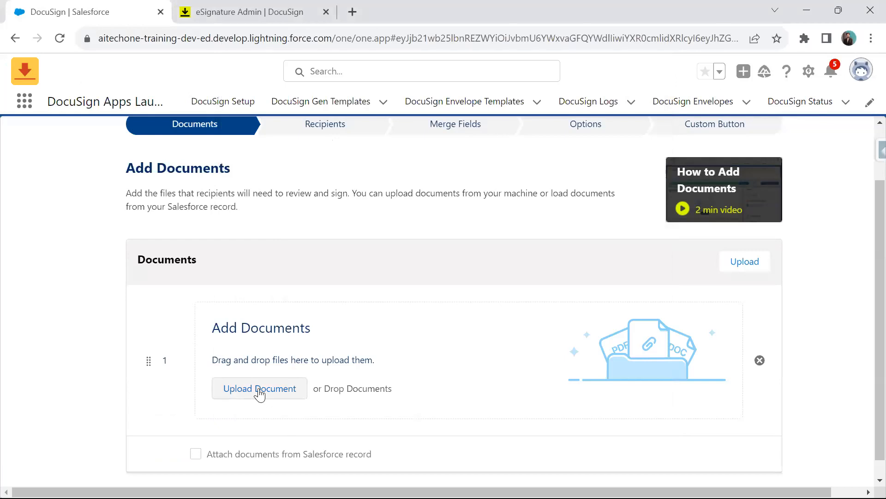
{"action": "left_click", "coordinate": [260, 391]}
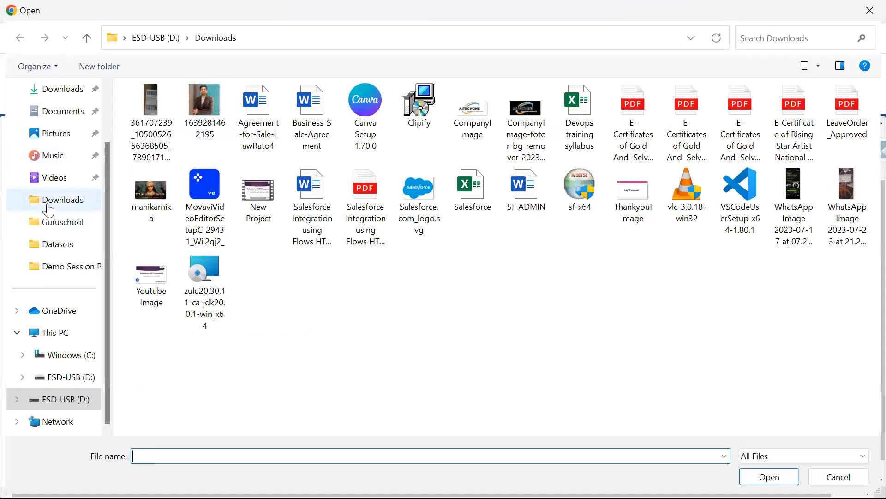
{"action": "left_click", "coordinate": [49, 211]}
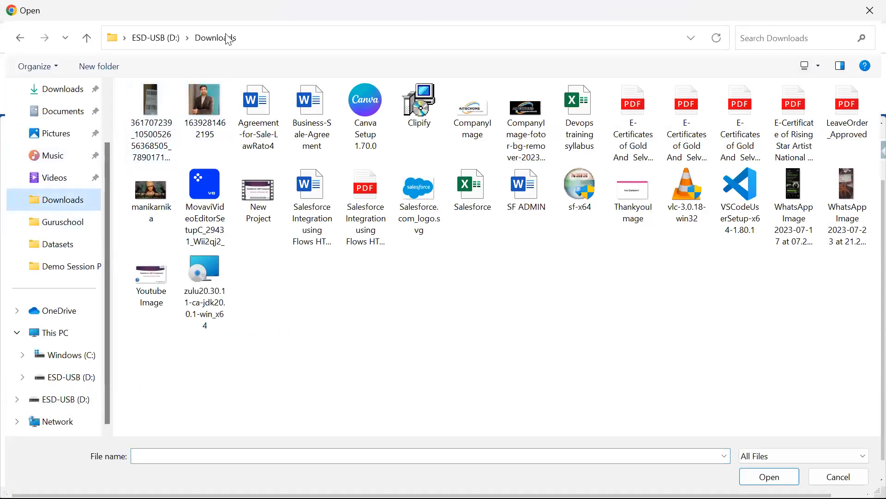
{"action": "left_click", "coordinate": [312, 117]}
{"action": "left_click", "coordinate": [768, 476]}
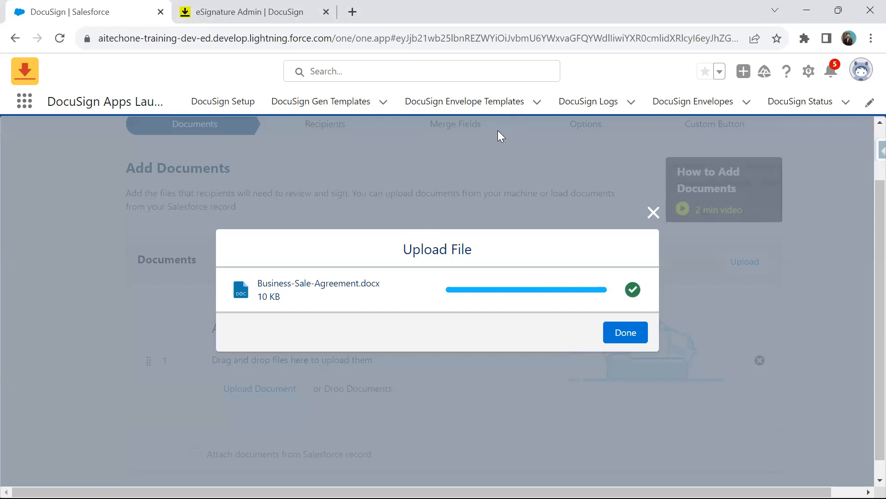
{"action": "left_click", "coordinate": [625, 332]}
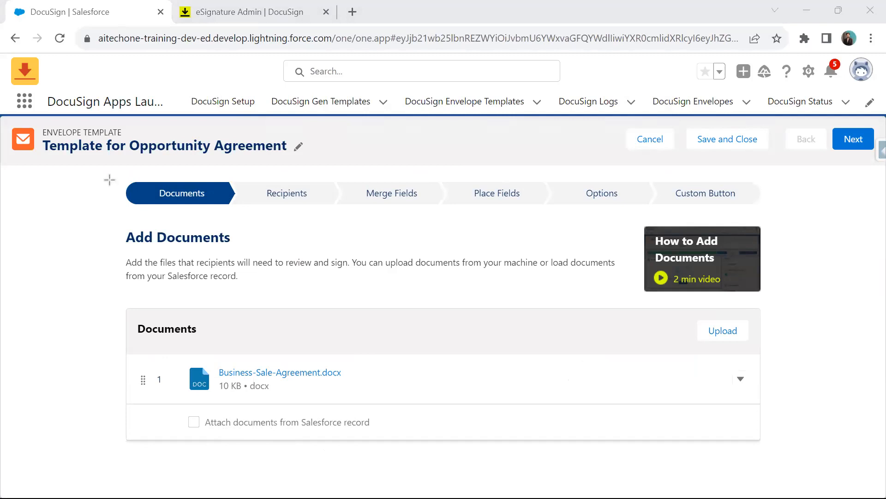
Continue the template from Documents to the Recipients stage and read its introduction
{"action": "left_click_drag", "start_coordinate": [121, 172], "coordinate": [269, 216]}
{"action": "left_click_drag", "start_coordinate": [424, 216], "coordinate": [777, 205]}
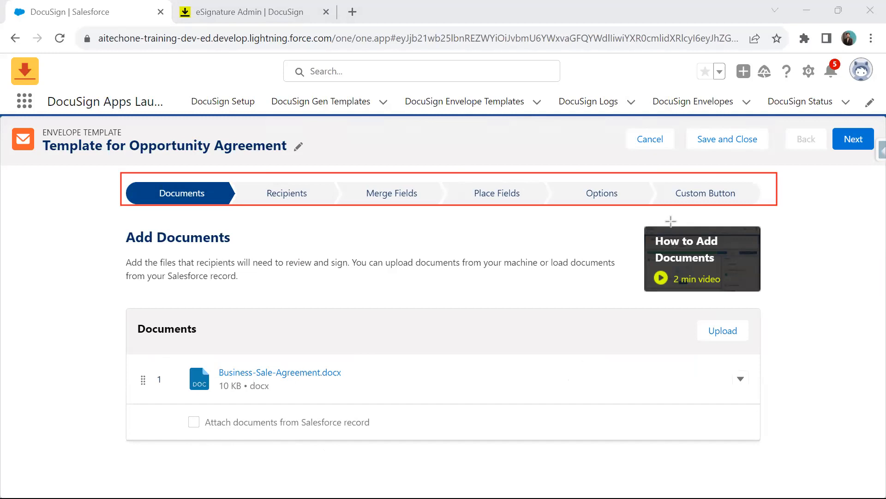
{"action": "mouse_move", "coordinate": [639, 225]}
{"action": "left_mouse_down"}
{"action": "mouse_move", "coordinate": [671, 292]}
{"action": "mouse_move", "coordinate": [776, 300]}
{"action": "left_mouse_up"}
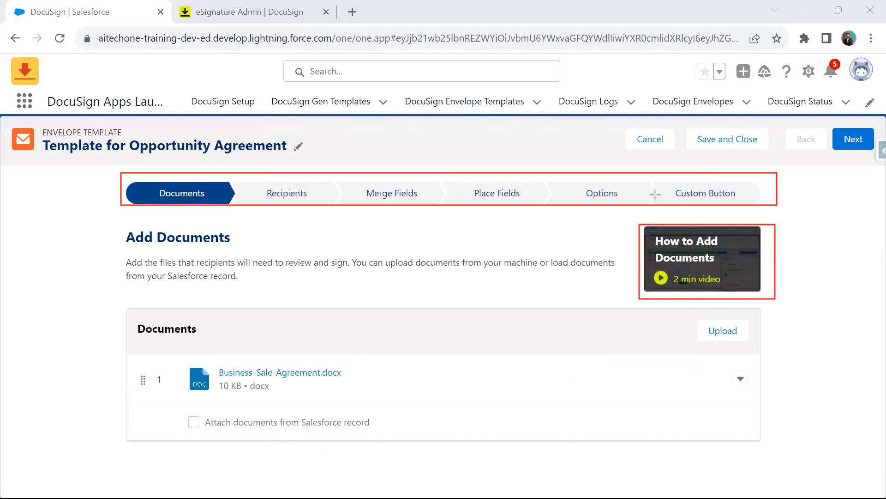
{"action": "key", "text": "e"}
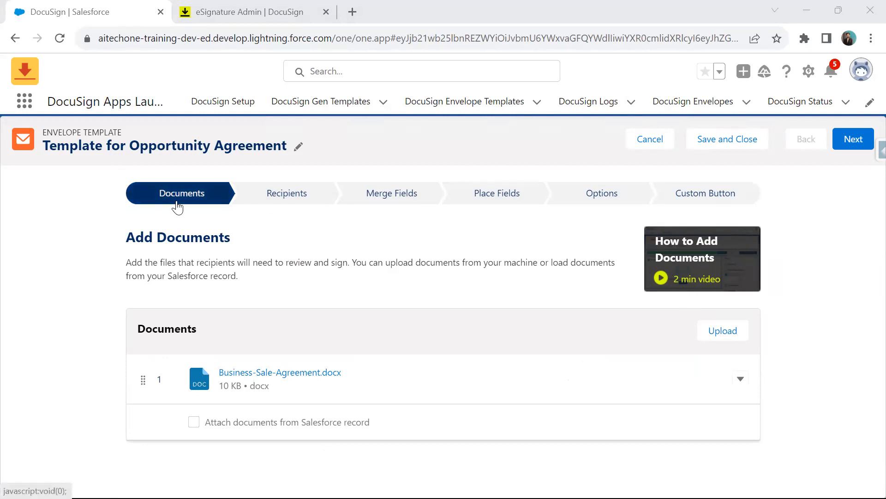
{"action": "left_click", "coordinate": [854, 139]}
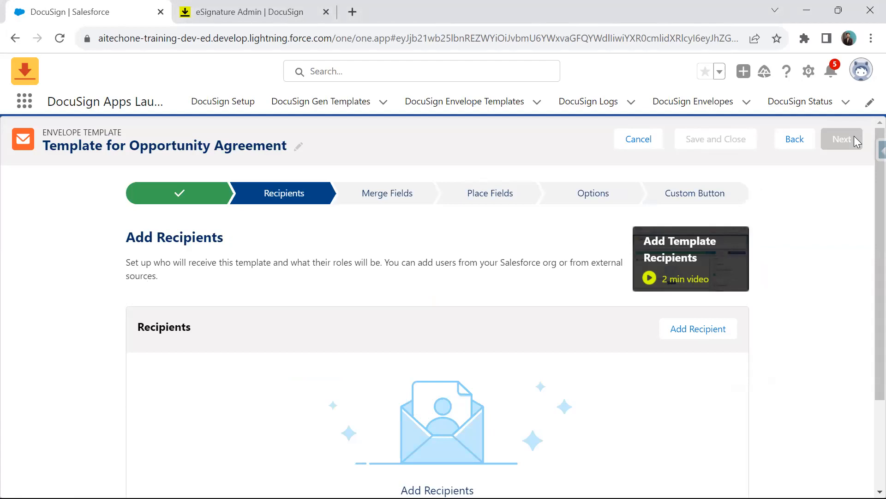
{"action": "left_click_drag", "start_coordinate": [152, 276], "coordinate": [611, 262]}
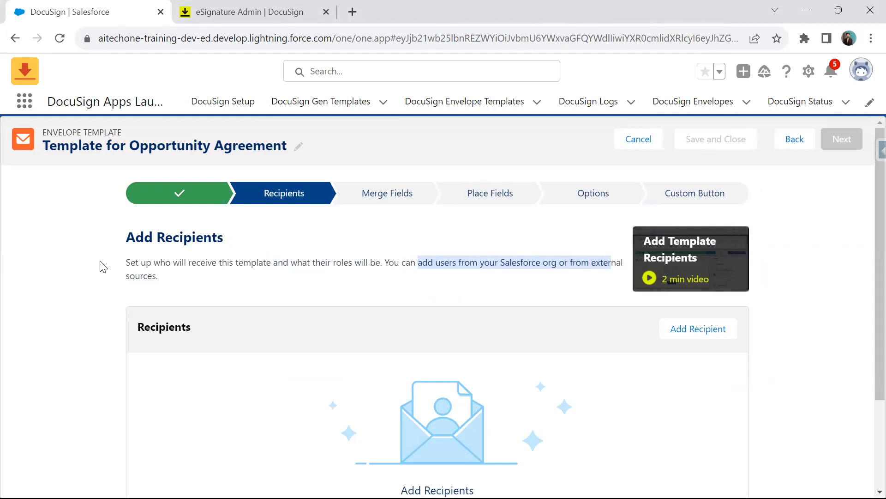
Start adding a recipient and look through the Related Lists, Users/Contacts and Sender sources before returning to Lookup Fields
{"action": "left_click", "coordinate": [699, 334]}
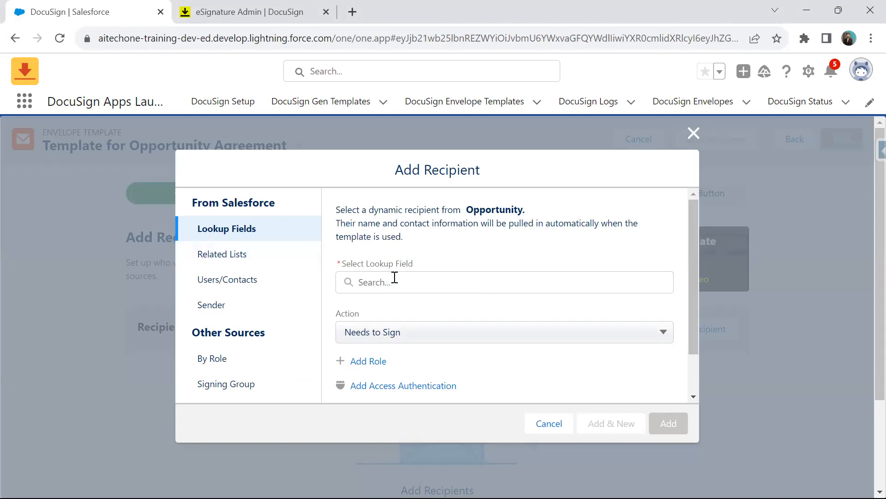
{"action": "left_click", "coordinate": [221, 261]}
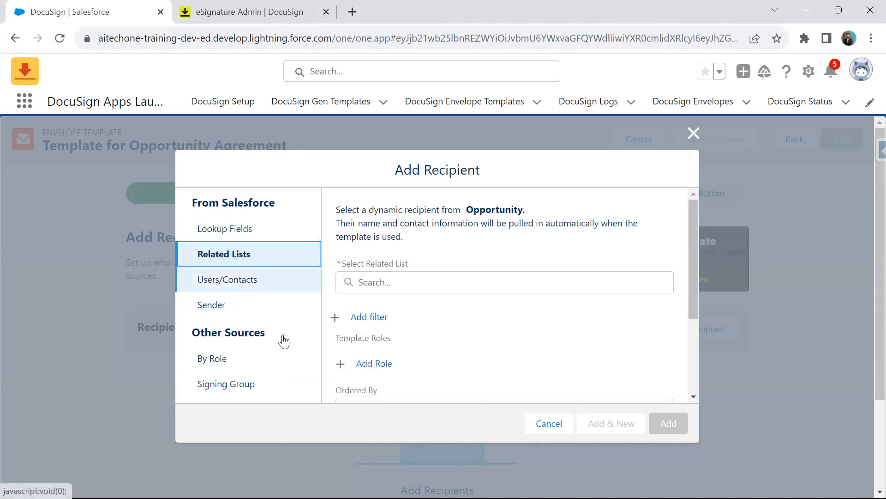
{"action": "left_click", "coordinate": [231, 286]}
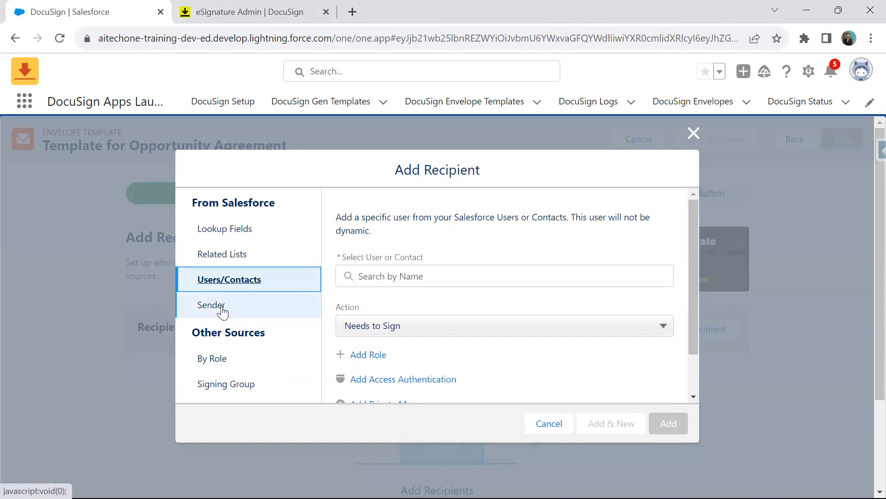
{"action": "left_click", "coordinate": [222, 310]}
{"action": "scroll", "coordinate": [234, 313], "scroll_direction": "down", "scroll_amount": 2}
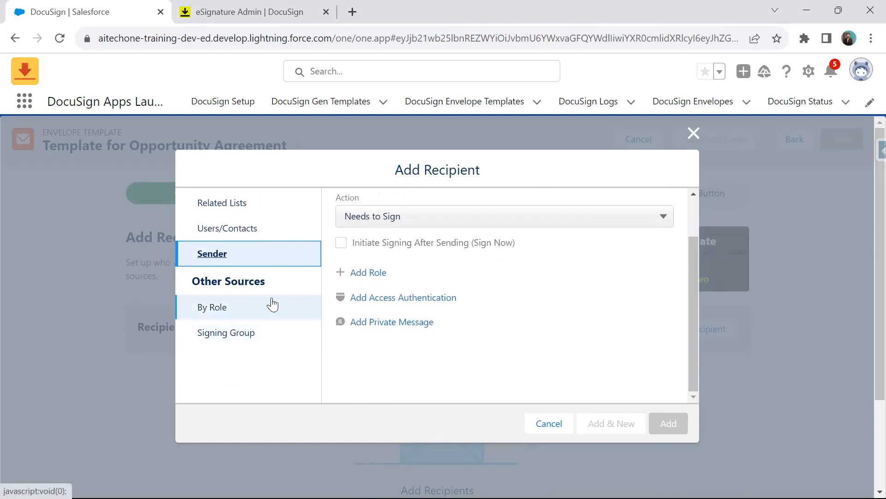
{"action": "scroll", "coordinate": [263, 282], "scroll_direction": "up", "scroll_amount": 2}
{"action": "left_click", "coordinate": [251, 233]}
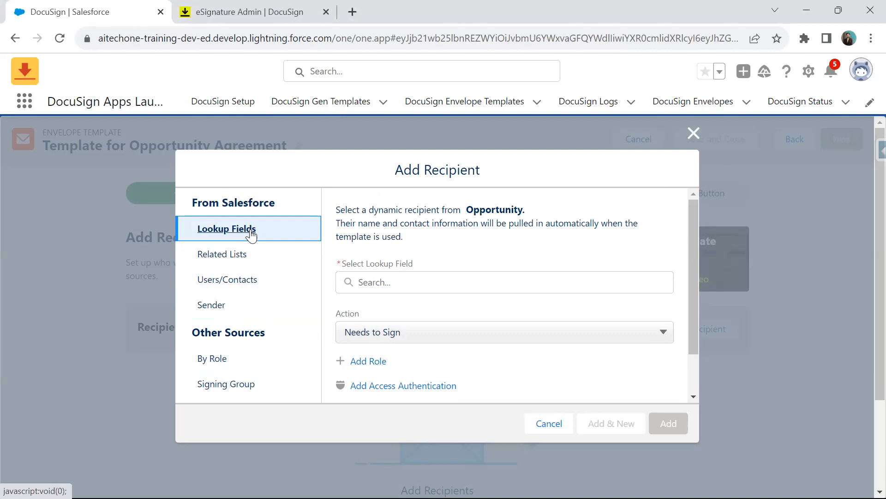
Add the Opportunity's Owner lookup field as a recipient with the action Needs to Sign
{"action": "left_click", "coordinate": [417, 284]}
{"action": "type", "text": "own"}
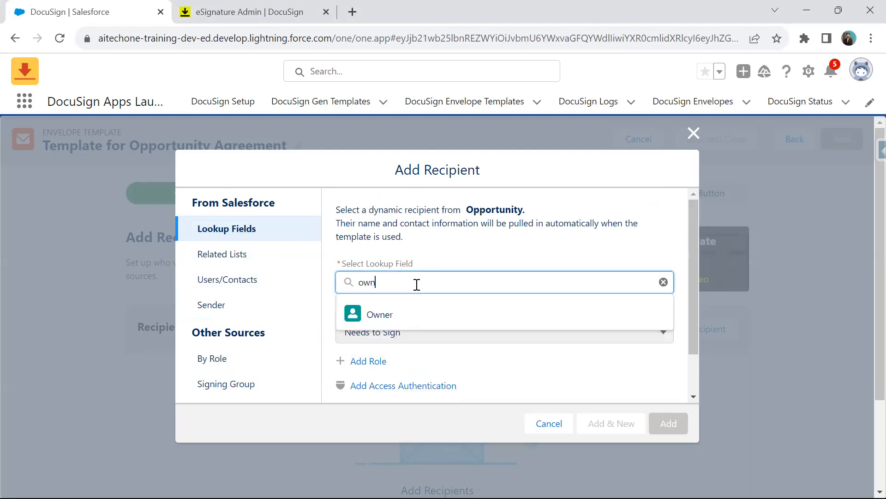
{"action": "left_click", "coordinate": [388, 315]}
{"action": "scroll", "coordinate": [379, 282], "scroll_direction": "down", "scroll_amount": 2}
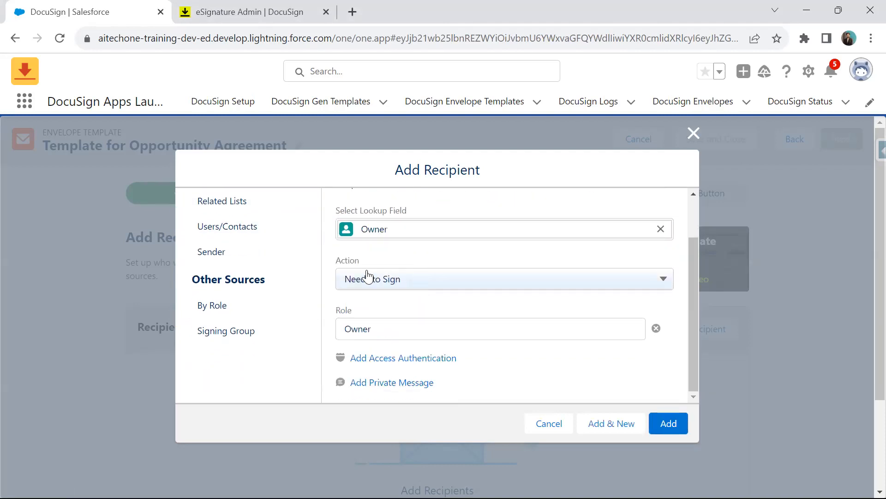
{"action": "left_click", "coordinate": [379, 280]}
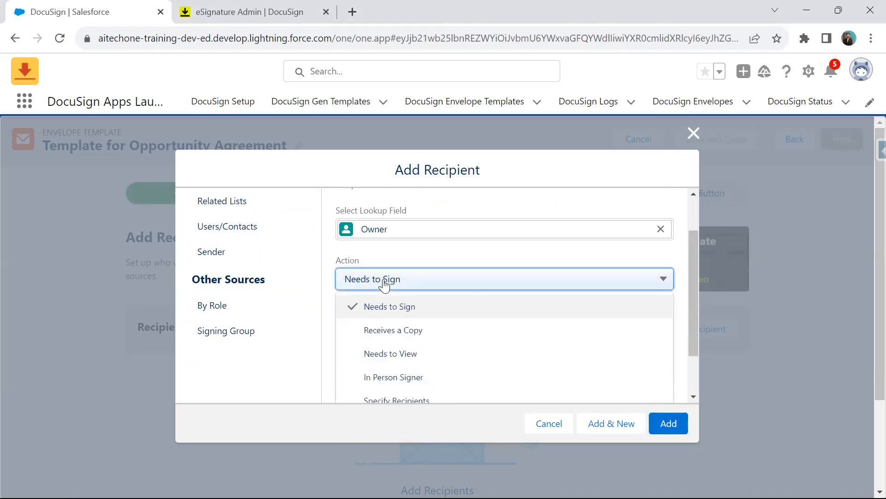
{"action": "scroll", "coordinate": [434, 306], "scroll_direction": "down", "scroll_amount": 2}
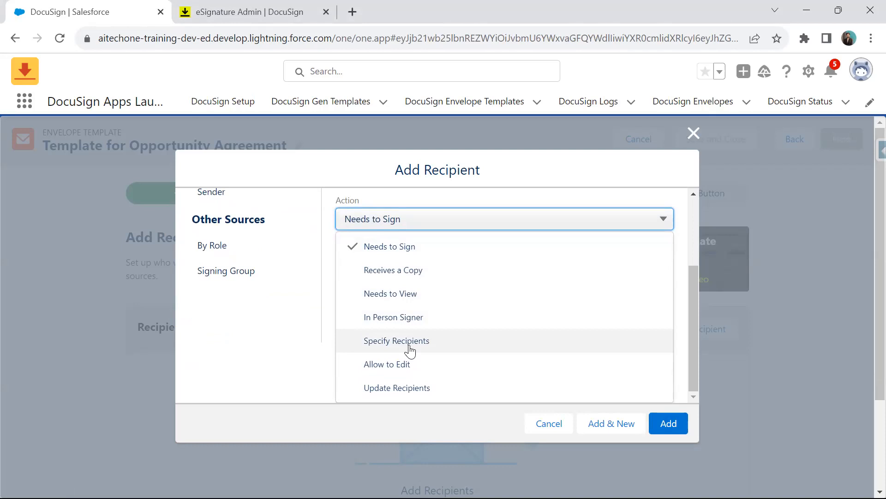
{"action": "scroll", "coordinate": [497, 315], "scroll_direction": "down", "scroll_amount": 1}
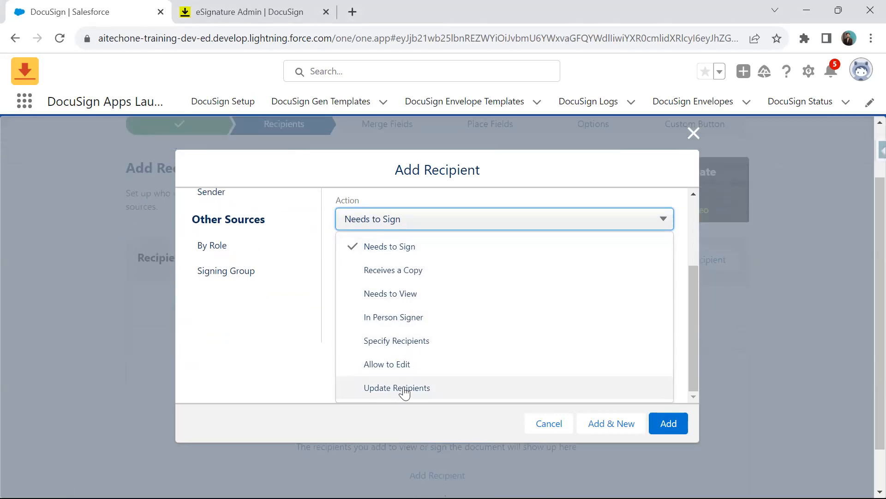
{"action": "left_click", "coordinate": [399, 249]}
{"action": "left_click", "coordinate": [399, 248]}
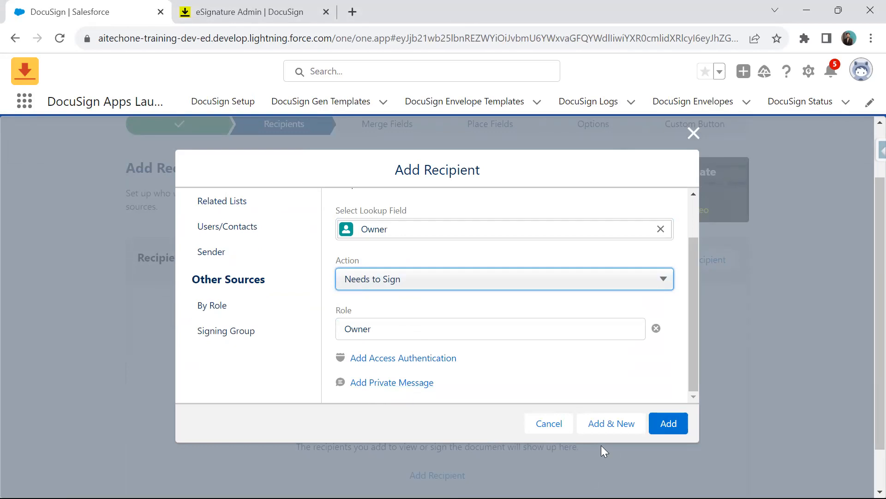
{"action": "left_click", "coordinate": [673, 422]}
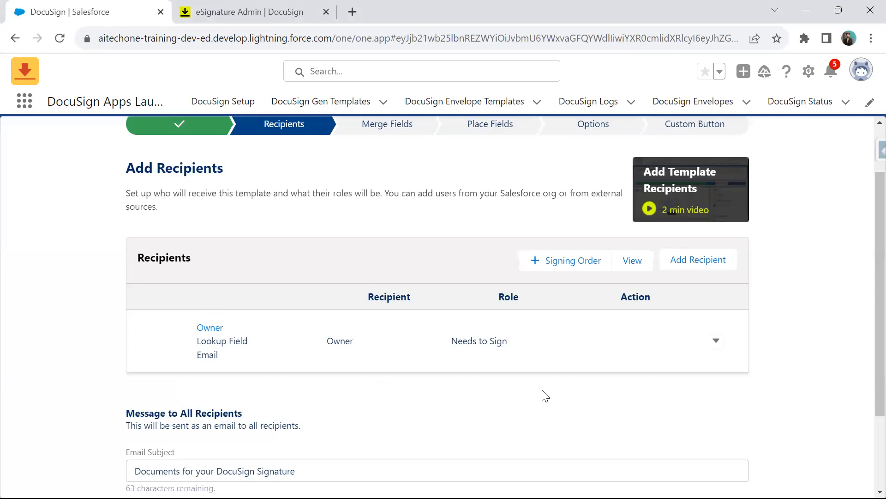
Review the email subject and email message that go out to all recipients
{"action": "scroll", "coordinate": [259, 339], "scroll_direction": "down", "scroll_amount": 2}
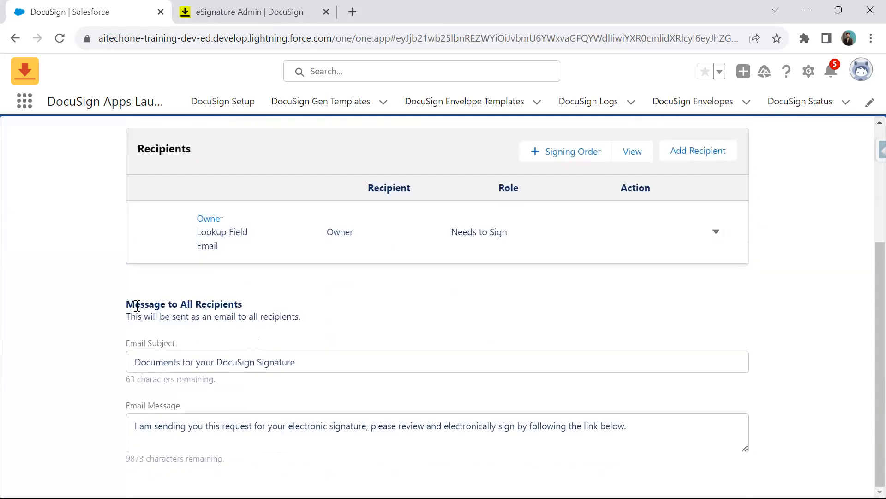
{"action": "left_click_drag", "start_coordinate": [137, 306], "coordinate": [199, 318]}
{"action": "left_click_drag", "start_coordinate": [136, 362], "coordinate": [196, 362]}
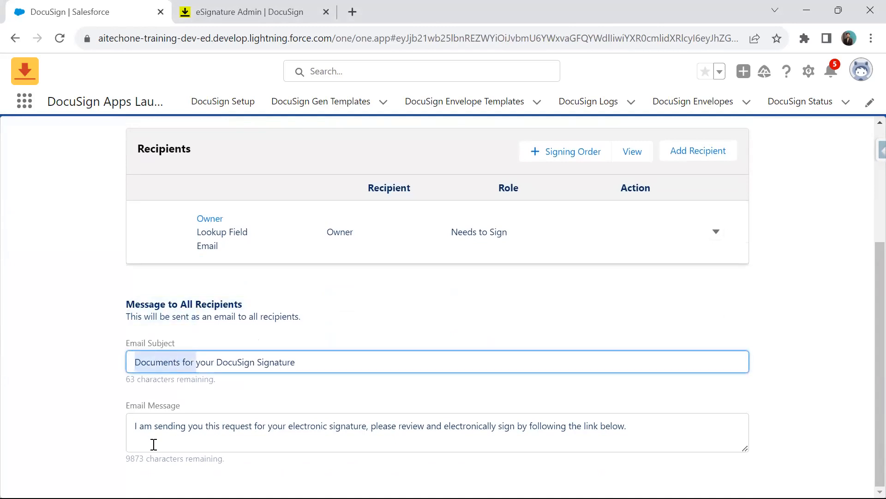
{"action": "left_click_drag", "start_coordinate": [137, 426], "coordinate": [617, 427]}
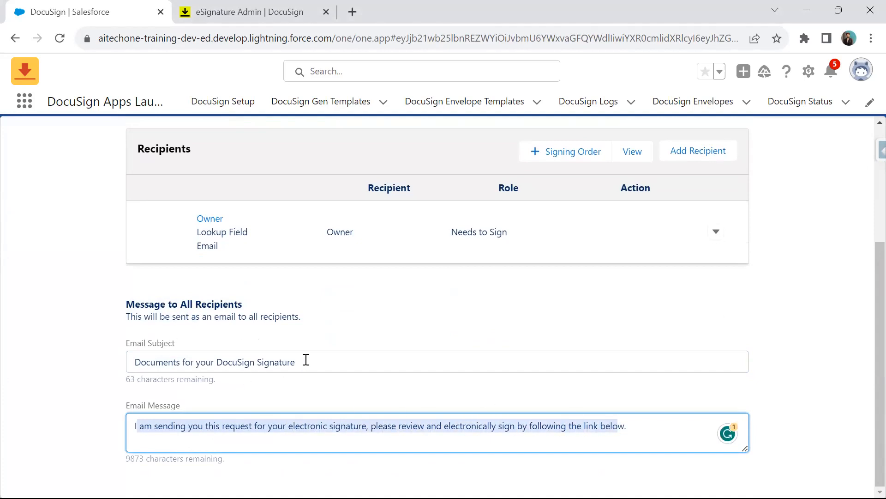
{"action": "left_click_drag", "start_coordinate": [306, 359], "coordinate": [129, 360]}
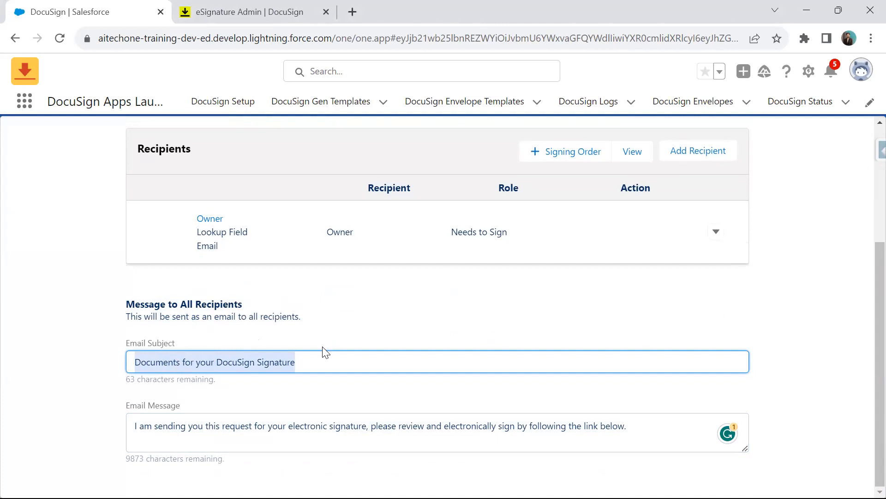
{"action": "scroll", "coordinate": [322, 356], "scroll_direction": "up", "scroll_amount": 3}
{"action": "scroll", "coordinate": [322, 356], "scroll_direction": "down", "scroll_amount": 3}
Continue the template from Recipients to the Merge Fields stage
{"action": "scroll", "coordinate": [312, 350], "scroll_direction": "up", "scroll_amount": 4}
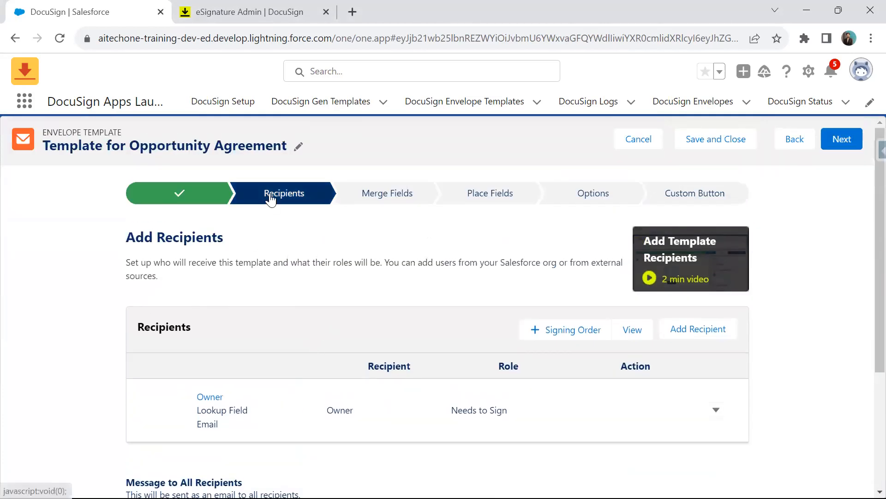
{"action": "left_click", "coordinate": [841, 140]}
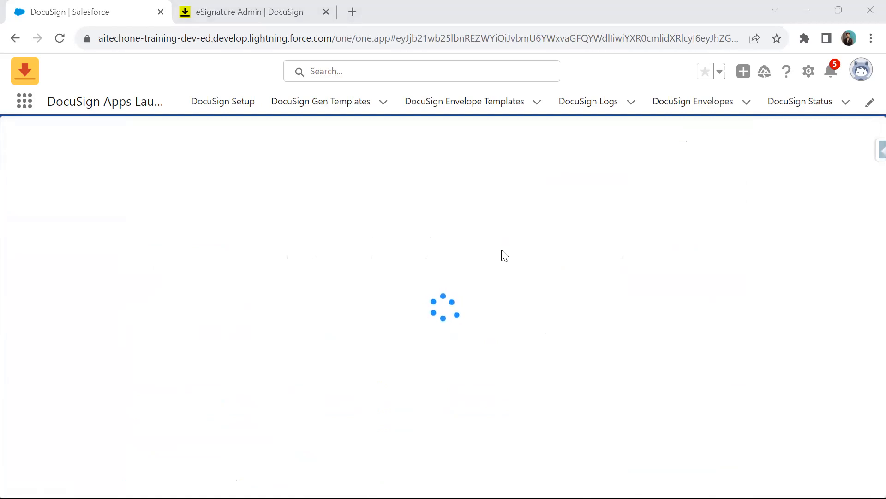
{"action": "scroll", "coordinate": [787, 308], "scroll_direction": "down", "scroll_amount": 2}
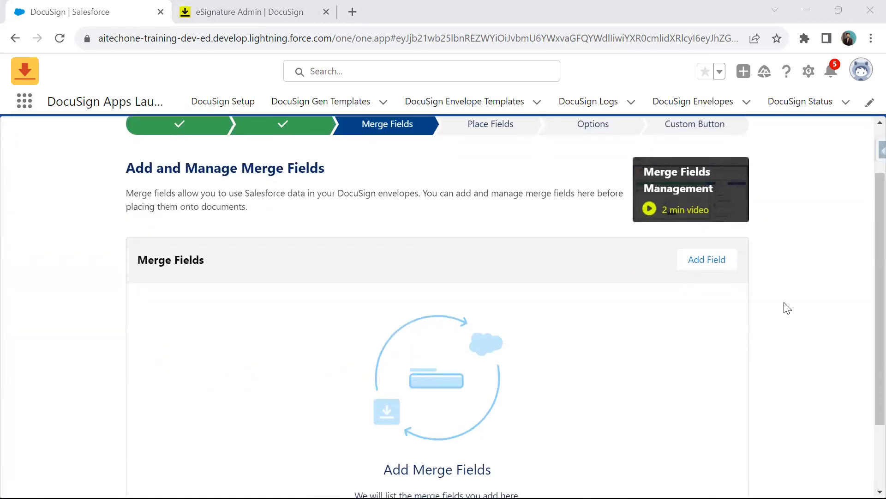
Read the introduction to adding and managing merge fields before placing them onto documents
{"action": "scroll", "coordinate": [557, 396], "scroll_direction": "down", "scroll_amount": 2}
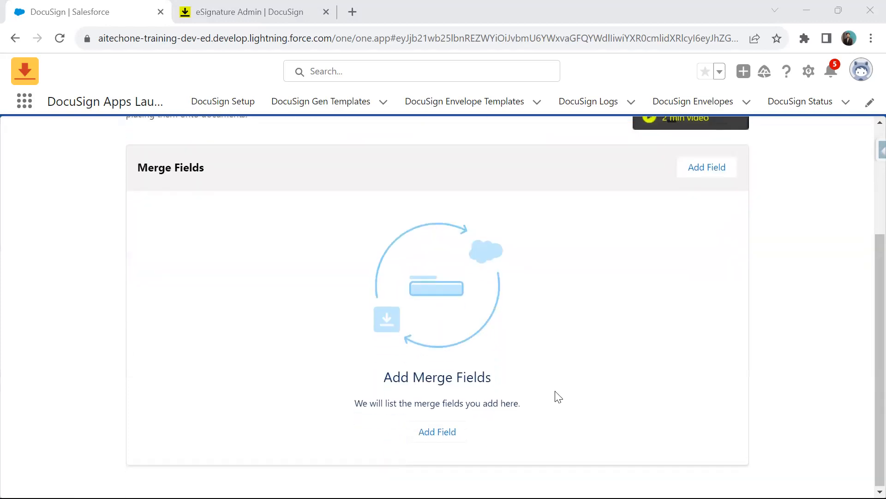
{"action": "scroll", "coordinate": [350, 240], "scroll_direction": "up", "scroll_amount": 3}
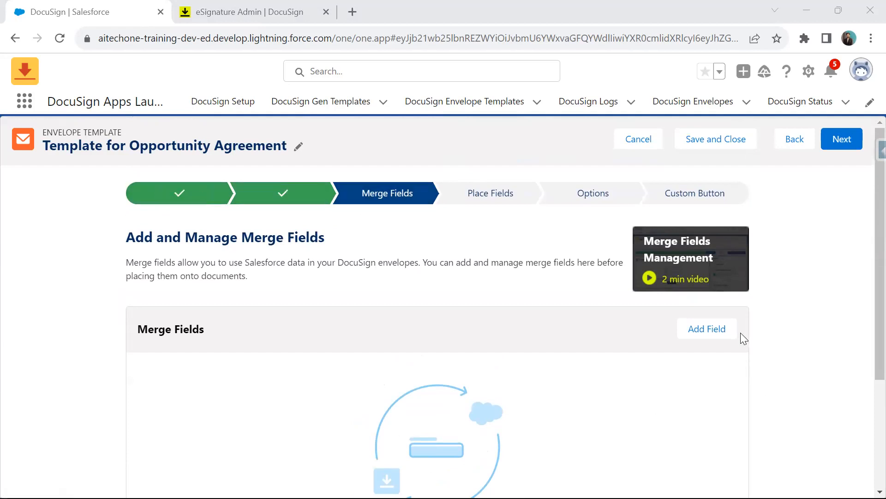
{"action": "left_click_drag", "start_coordinate": [138, 263], "coordinate": [610, 261]}
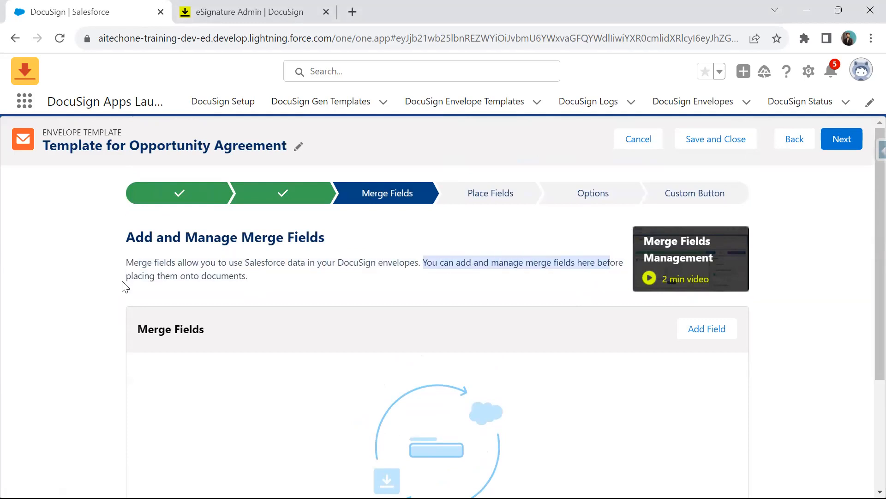
{"action": "left_click_drag", "start_coordinate": [132, 275], "coordinate": [234, 276]}
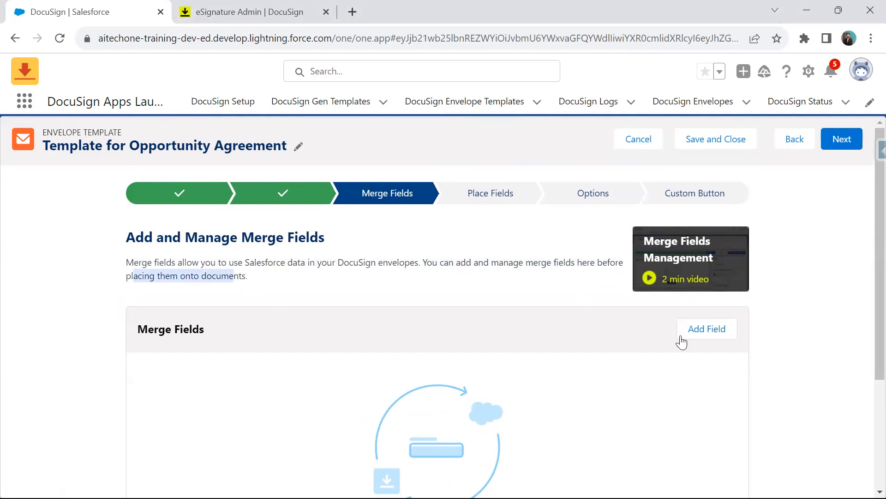
Try to add an Opportunity merge field based on the Name (string) field, with the name Opp Name
{"action": "left_click", "coordinate": [704, 333]}
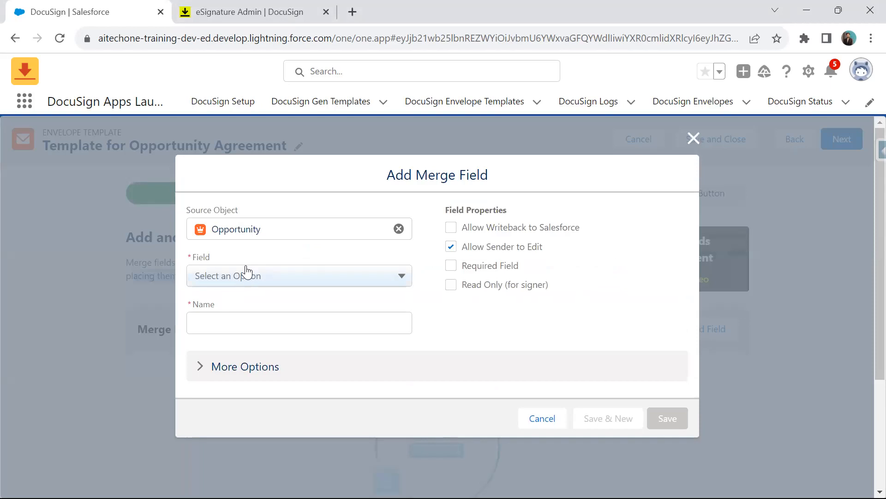
{"action": "left_click", "coordinate": [256, 282]}
{"action": "left_click", "coordinate": [250, 281]}
{"action": "left_click", "coordinate": [232, 322]}
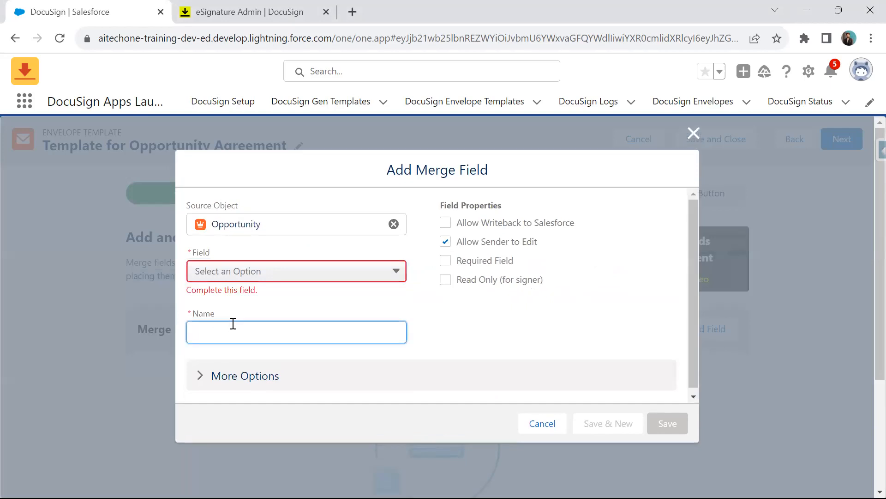
{"action": "left_click", "coordinate": [249, 275]}
{"action": "scroll", "coordinate": [248, 281], "scroll_direction": "down", "scroll_amount": 5}
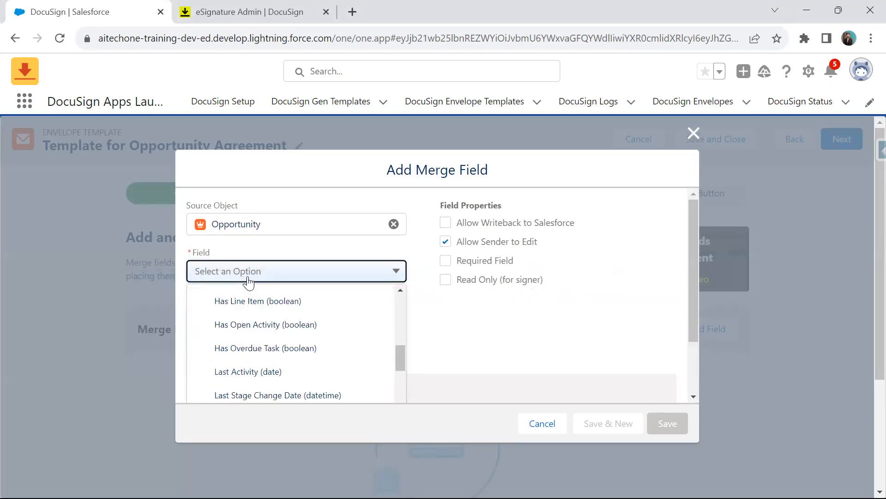
{"action": "scroll", "coordinate": [295, 326], "scroll_direction": "down", "scroll_amount": 5}
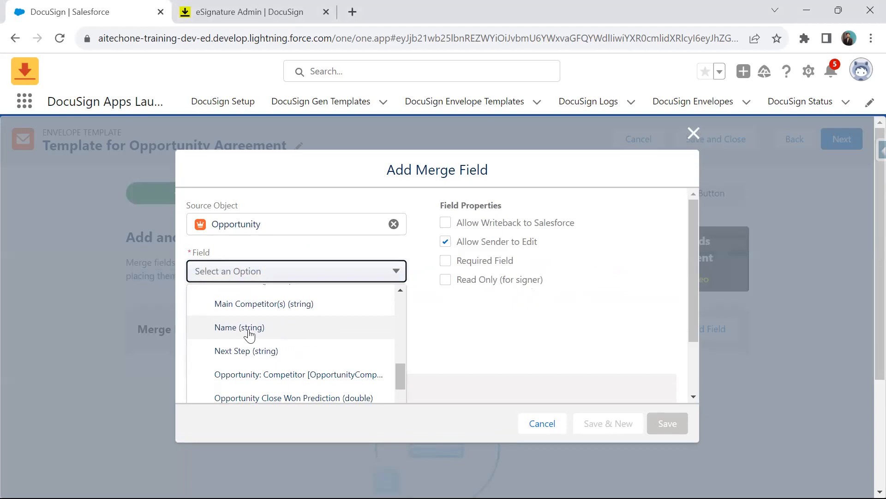
{"action": "left_click", "coordinate": [249, 327]}
{"action": "left_click", "coordinate": [248, 323]}
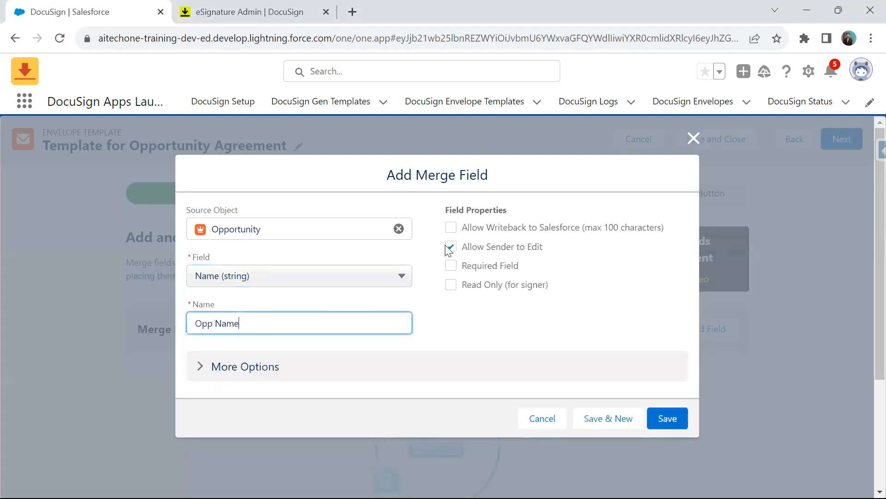
{"action": "left_click", "coordinate": [672, 418]}
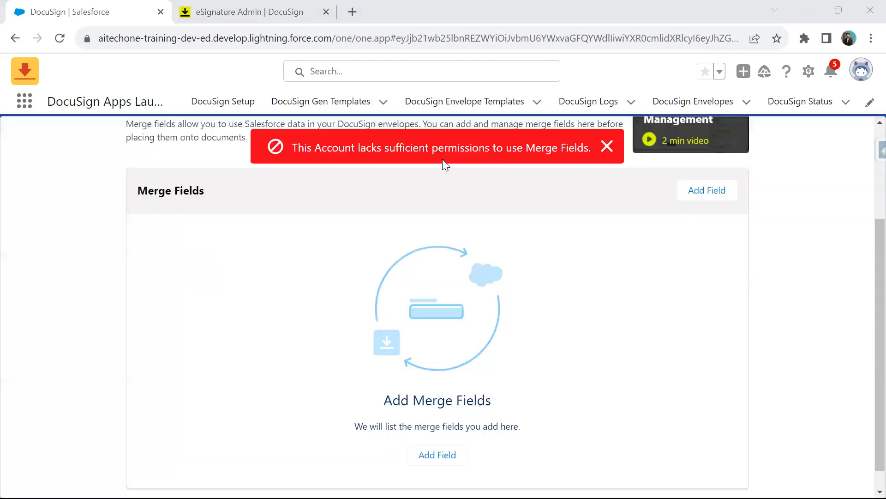
{"action": "left_click", "coordinate": [606, 149]}
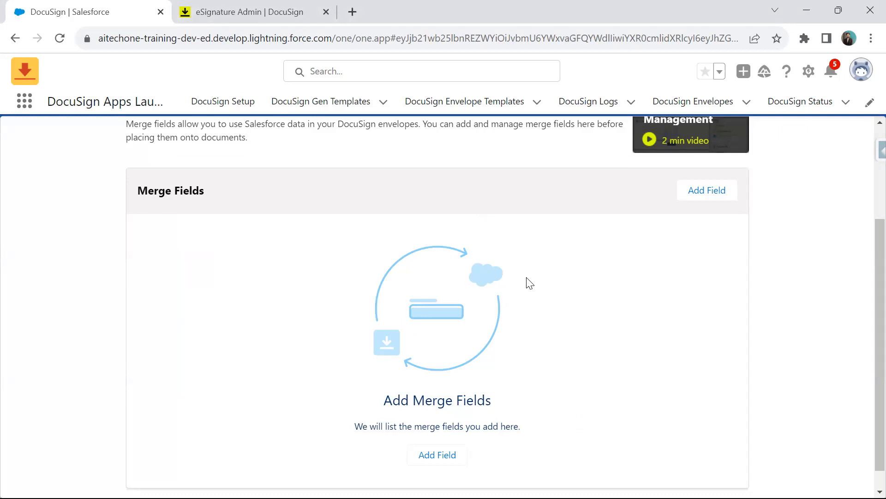
{"action": "left_click", "coordinate": [706, 192]}
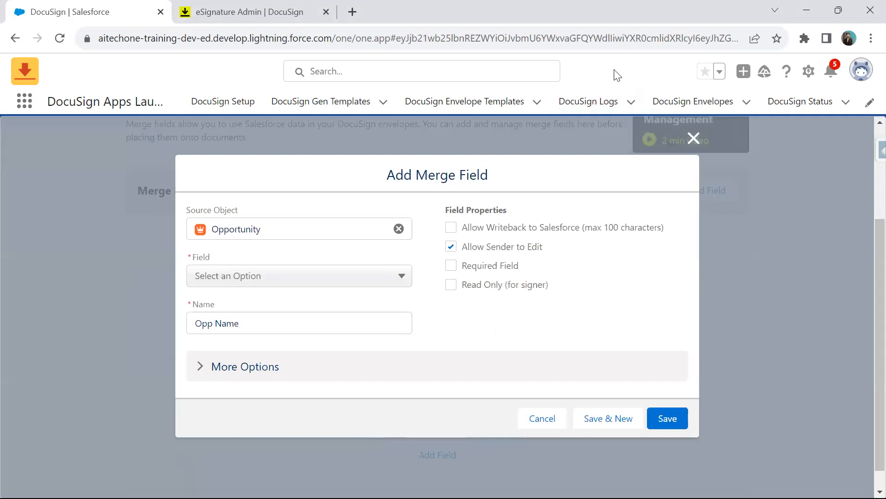
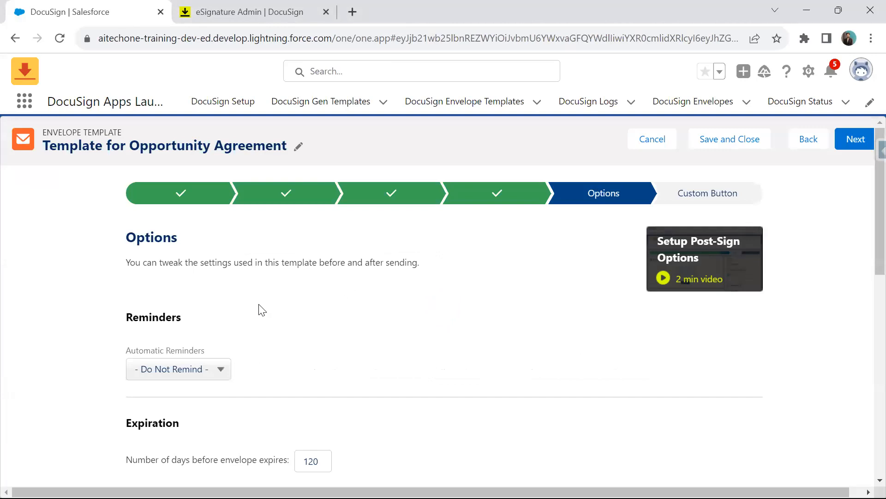
Set the template's automatic reminders to every 2 days and the envelope expiration to 8 days
{"action": "scroll", "coordinate": [255, 308], "scroll_direction": "down", "scroll_amount": 2}
{"action": "left_click", "coordinate": [203, 300]}
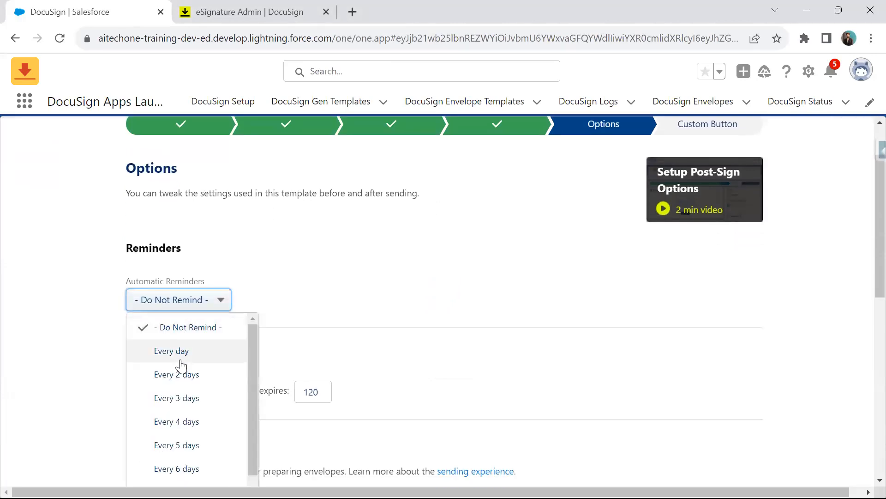
{"action": "left_click", "coordinate": [184, 375]}
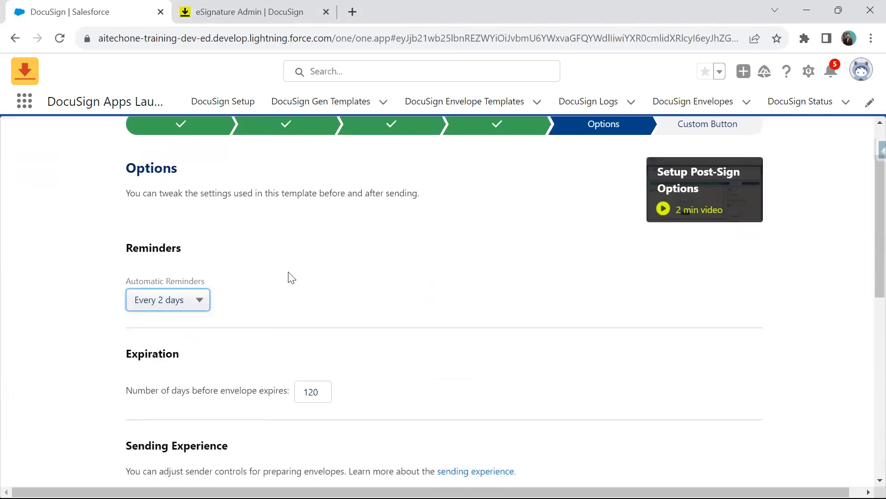
{"action": "left_click_drag", "start_coordinate": [319, 390], "coordinate": [296, 390]}
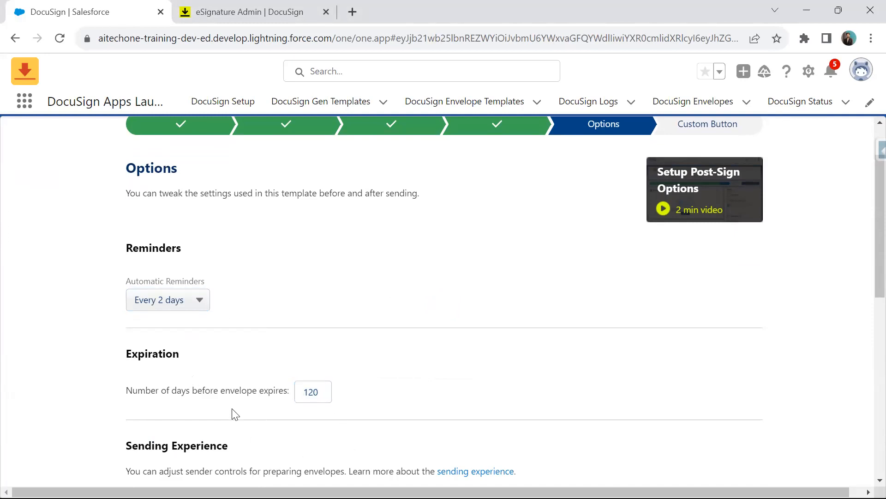
{"action": "type", "text": "8"}
Enable saving completed documents back to the Salesforce Opportunity record, with the filename format Document Name + .pdf
{"action": "scroll", "coordinate": [478, 292], "scroll_direction": "down", "scroll_amount": 3}
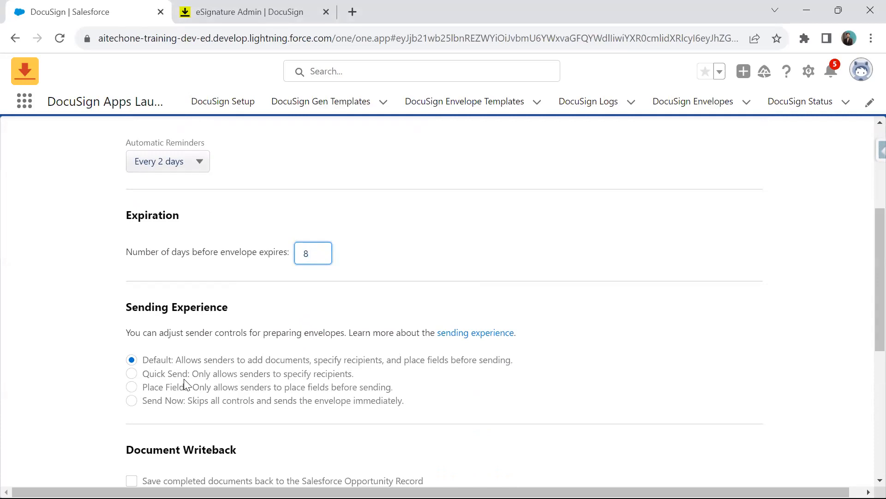
{"action": "scroll", "coordinate": [285, 390], "scroll_direction": "down", "scroll_amount": 5}
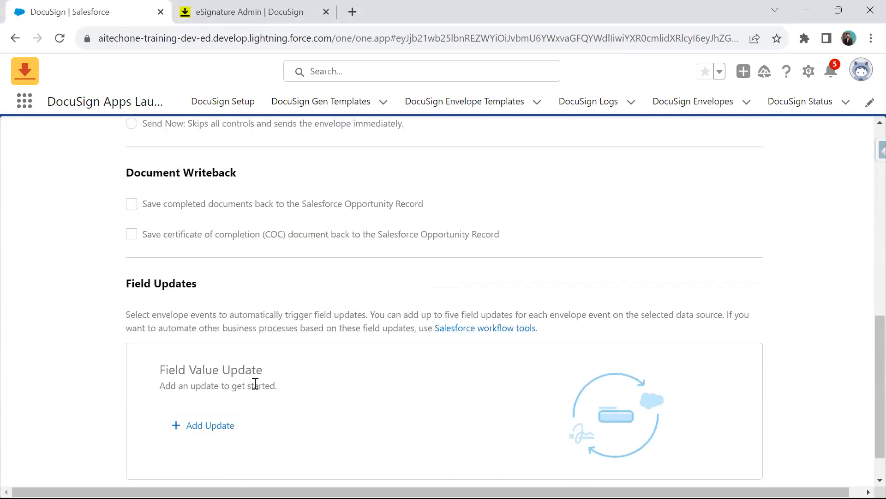
{"action": "left_click", "coordinate": [132, 205]}
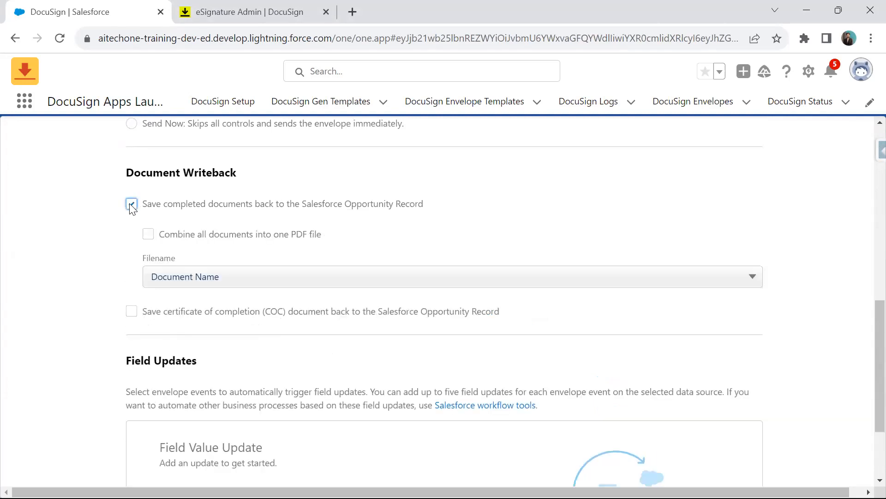
{"action": "left_click", "coordinate": [211, 283]}
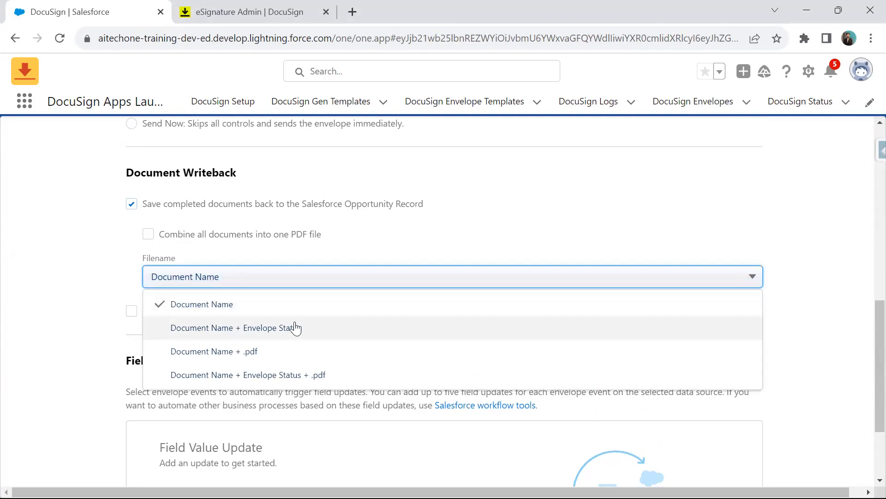
{"action": "left_click", "coordinate": [210, 353]}
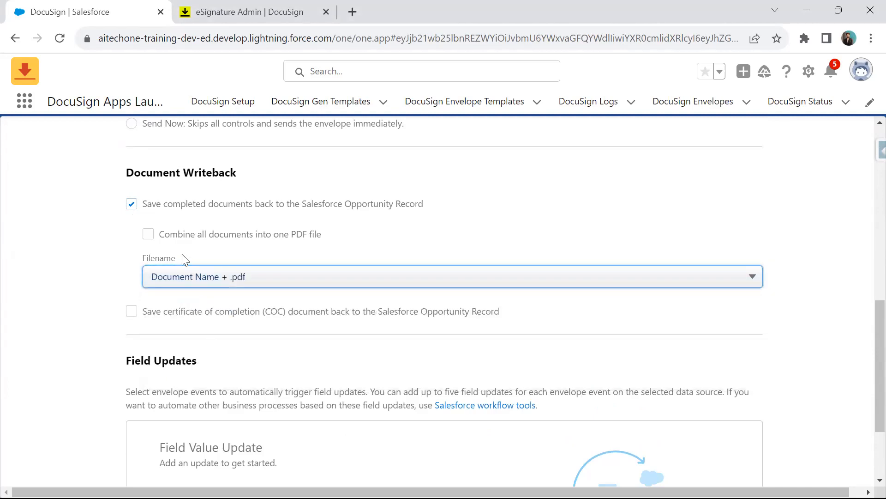
{"action": "left_click", "coordinate": [148, 235]}
{"action": "left_click", "coordinate": [147, 236]}
{"action": "left_click", "coordinate": [217, 283]}
{"action": "left_click", "coordinate": [213, 351]}
Add a field update that sets the Opportunity's Stage to Closed Won on the Envelope Completed event
{"action": "scroll", "coordinate": [60, 270], "scroll_direction": "down", "scroll_amount": 3}
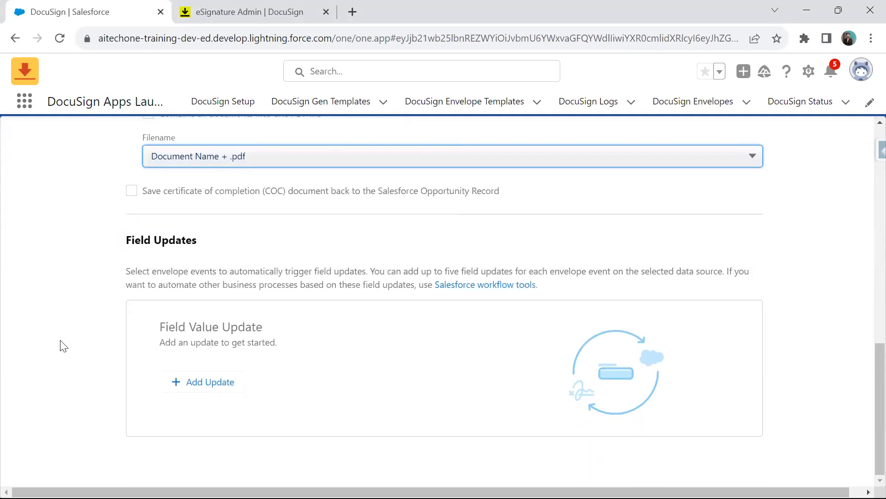
{"action": "left_click_drag", "start_coordinate": [161, 272], "coordinate": [346, 271]}
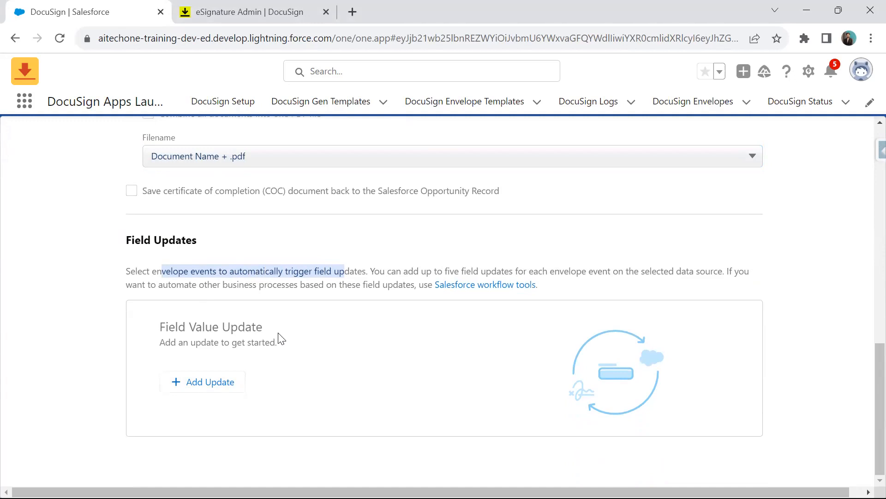
{"action": "left_click", "coordinate": [212, 391]}
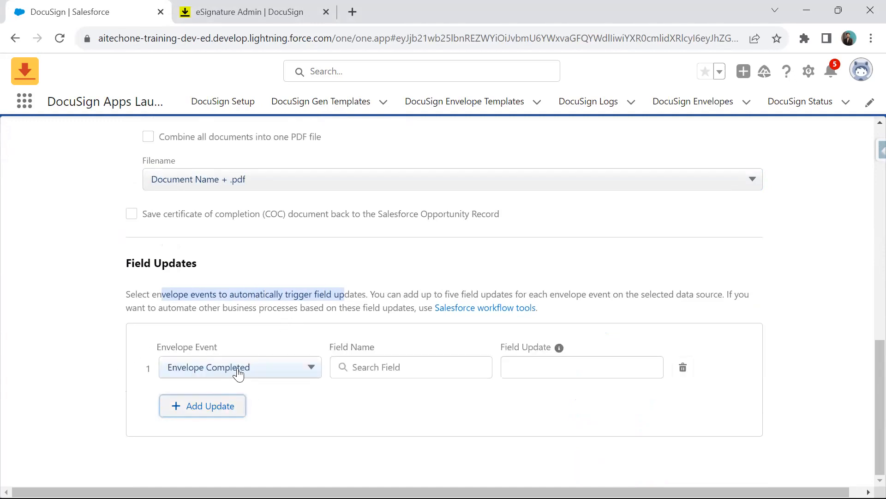
{"action": "left_click", "coordinate": [408, 365]}
{"action": "scroll", "coordinate": [386, 411], "scroll_direction": "down", "scroll_amount": 3}
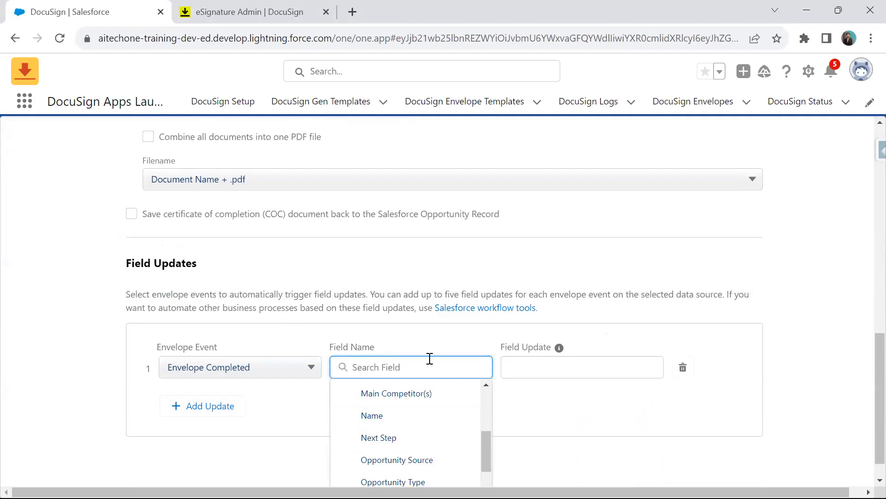
{"action": "type", "text": "stage"}
{"action": "left_click", "coordinate": [402, 393]}
{"action": "left_click", "coordinate": [561, 374]}
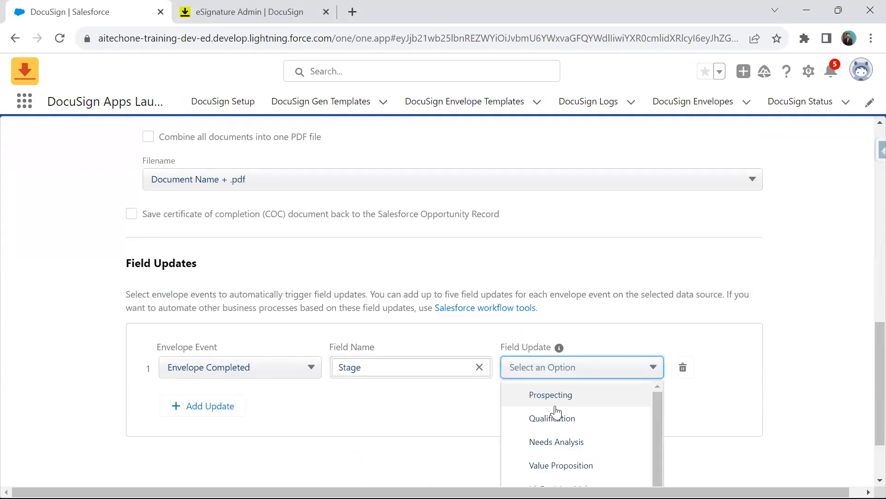
{"action": "scroll", "coordinate": [572, 441], "scroll_direction": "down", "scroll_amount": 3}
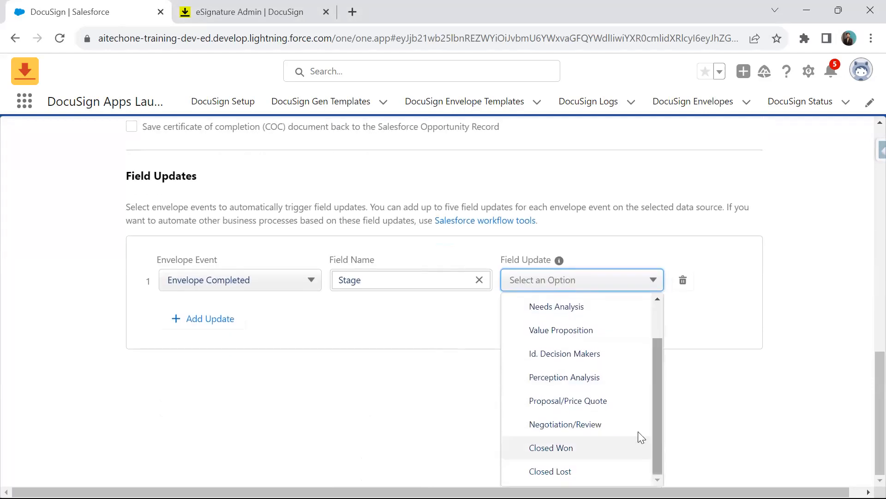
{"action": "left_click", "coordinate": [565, 449]}
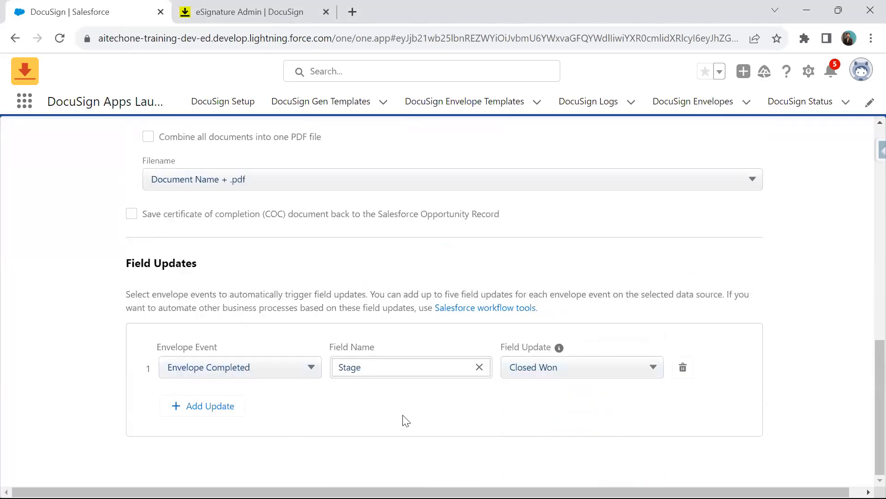
Continue the template from Options to the Custom Button stage
{"action": "scroll", "coordinate": [608, 312], "scroll_direction": "up", "scroll_amount": 8}
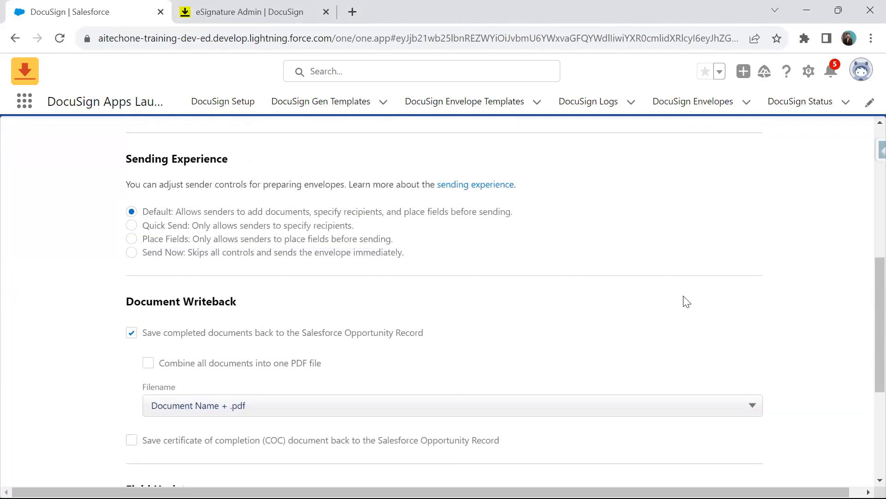
{"action": "scroll", "coordinate": [686, 300], "scroll_direction": "up", "scroll_amount": 3}
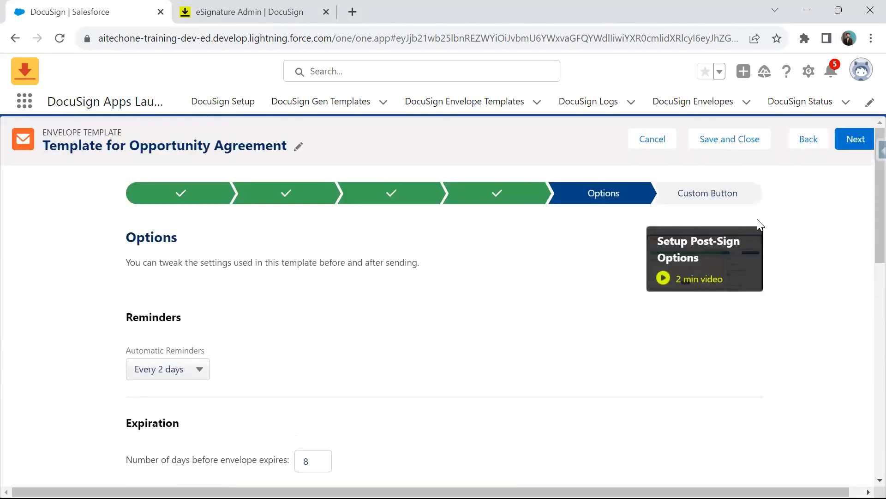
{"action": "left_click", "coordinate": [854, 139]}
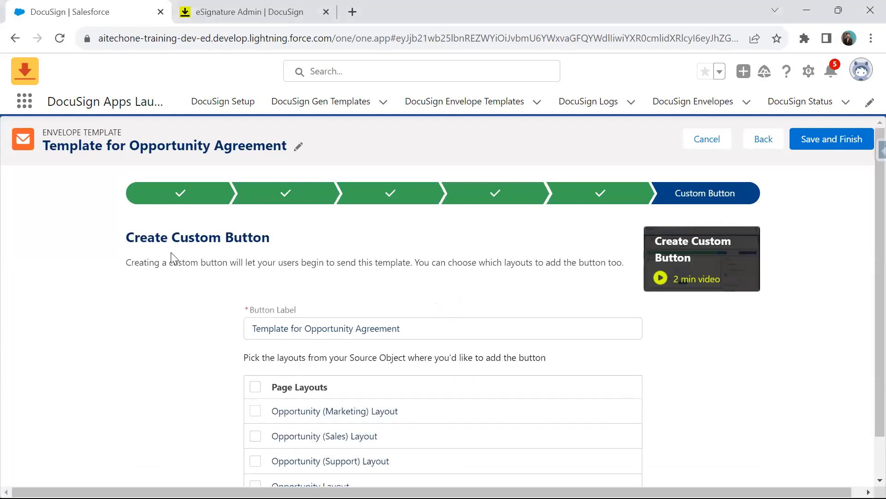
Select all Opportunity page layouts for the custom button and set its label to Send Agreement
{"action": "scroll", "coordinate": [197, 240], "scroll_direction": "down", "scroll_amount": 1}
{"action": "left_click", "coordinate": [254, 342]}
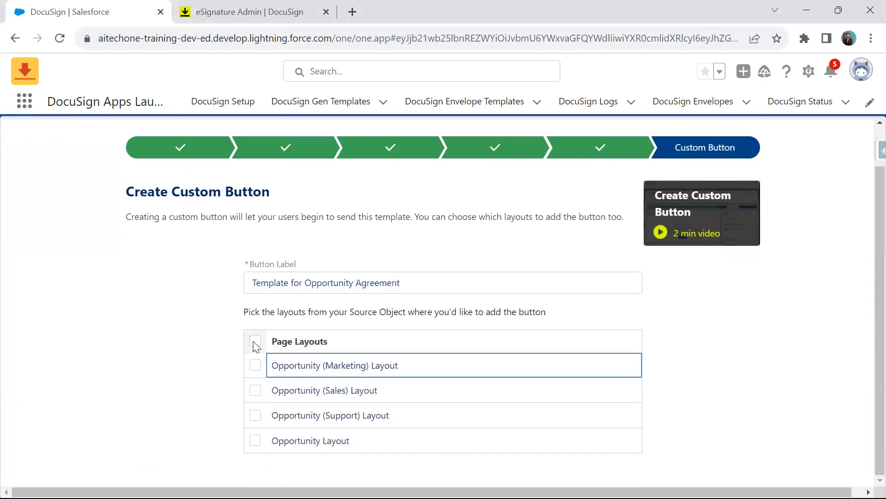
{"action": "left_click_drag", "start_coordinate": [398, 283], "coordinate": [243, 277]}
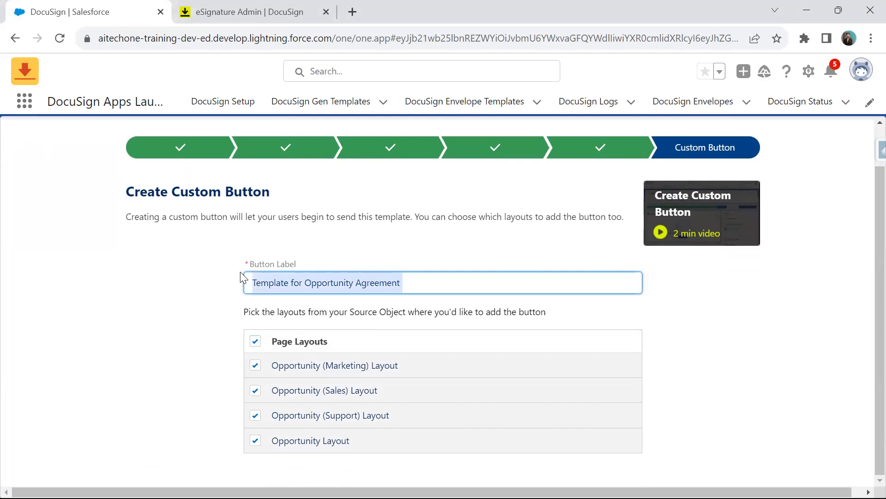
{"action": "key", "text": "BackSpace"}
{"action": "type", "text": "Send"}
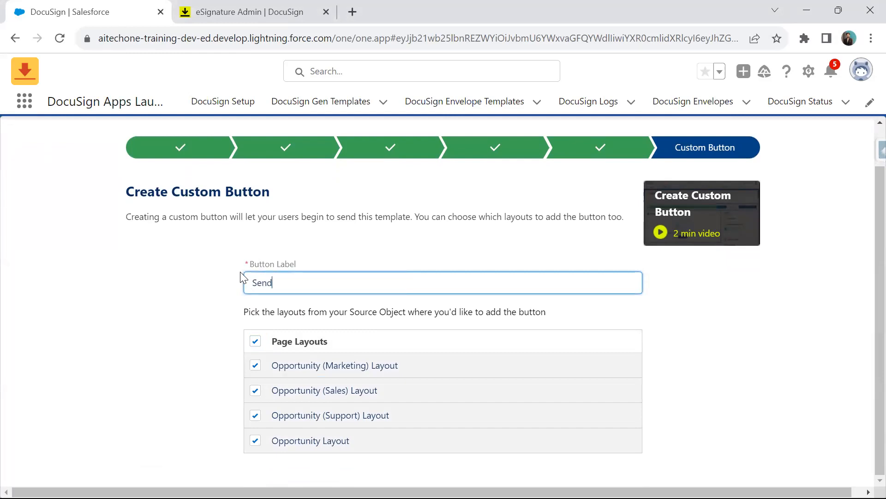
{"action": "type", "text": " Agreement"}
{"action": "left_click", "coordinate": [205, 308]}
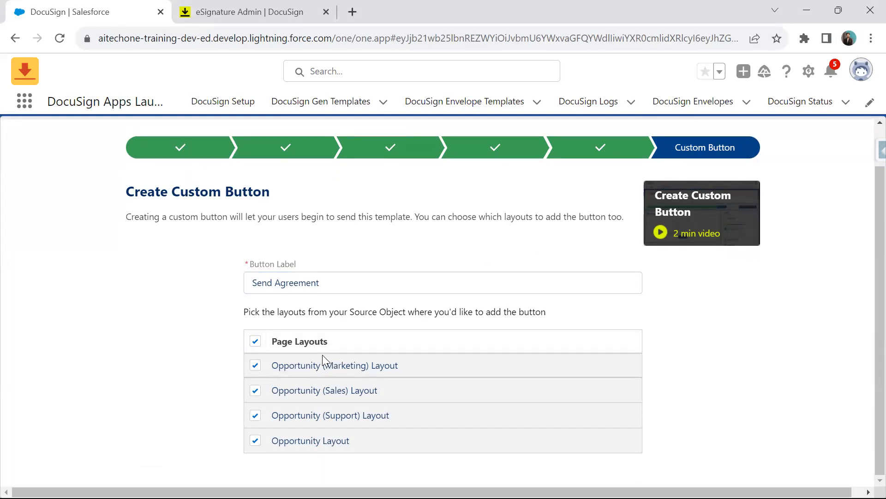
Save and finish the Opportunity Agreement envelope template
{"action": "scroll", "coordinate": [760, 208], "scroll_direction": "up", "scroll_amount": 1}
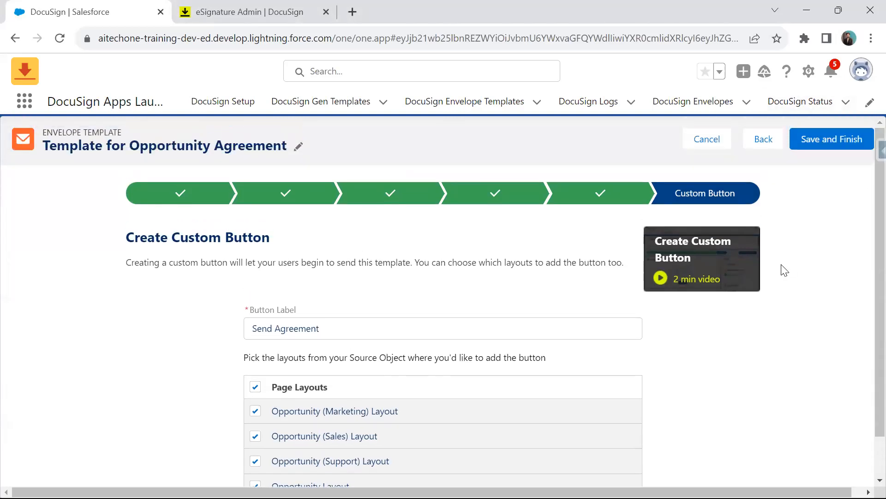
{"action": "left_click", "coordinate": [832, 145]}
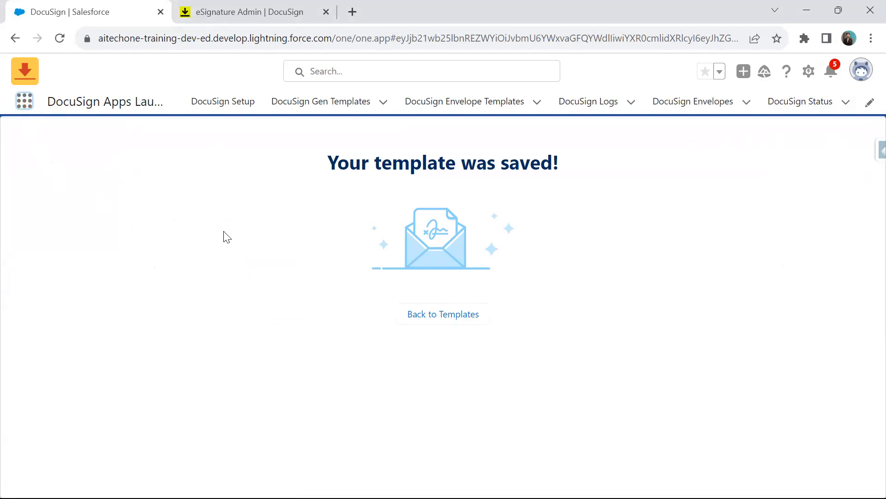
Open the Sales app in a new browser tab and show its Opportunities list
{"action": "right_click", "coordinate": [74, 215]}
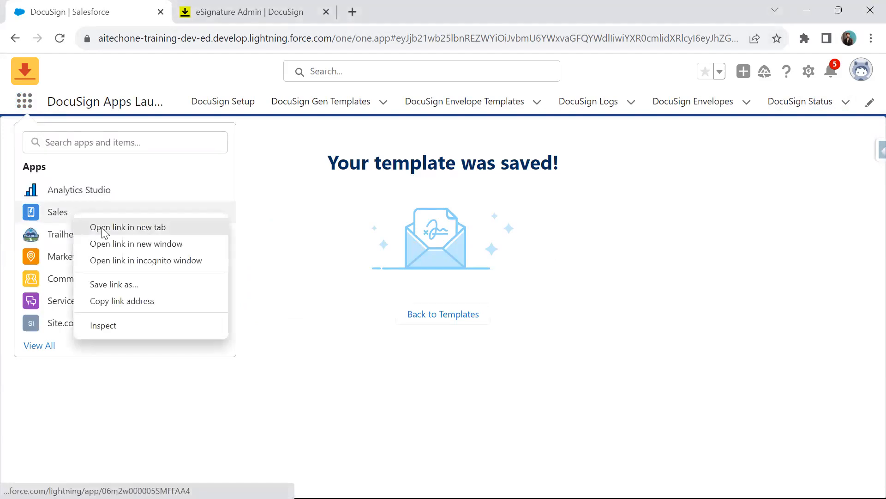
{"action": "left_click", "coordinate": [106, 227]}
{"action": "left_click", "coordinate": [249, 10]}
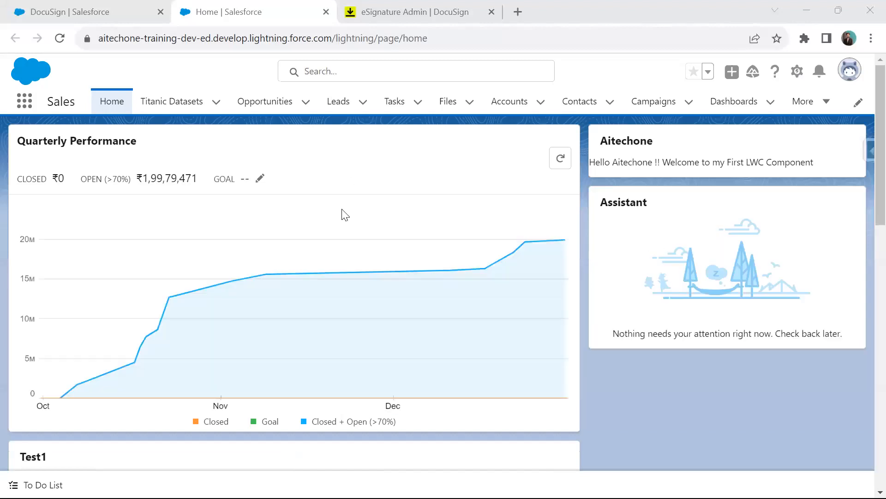
{"action": "left_click", "coordinate": [266, 106]}
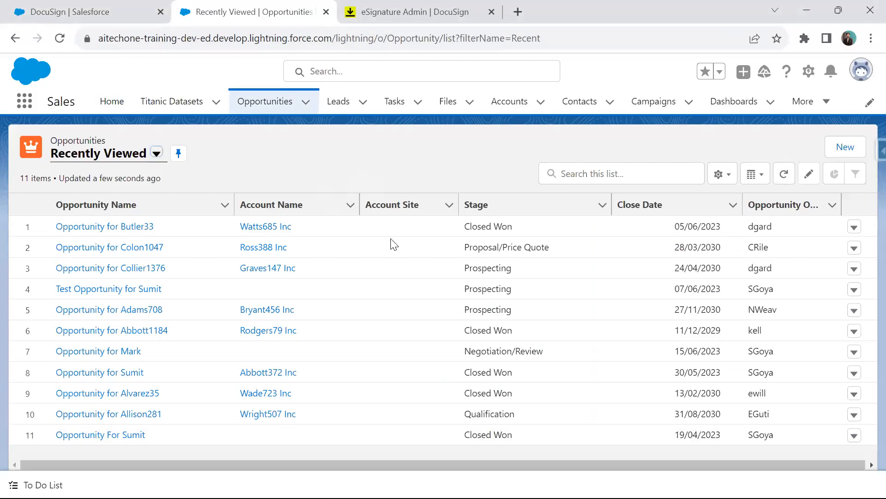
Start Send Agreement from the Ross388 Inc opportunity and continue with the selected template document to the Recipients stage
{"action": "left_click", "coordinate": [104, 252]}
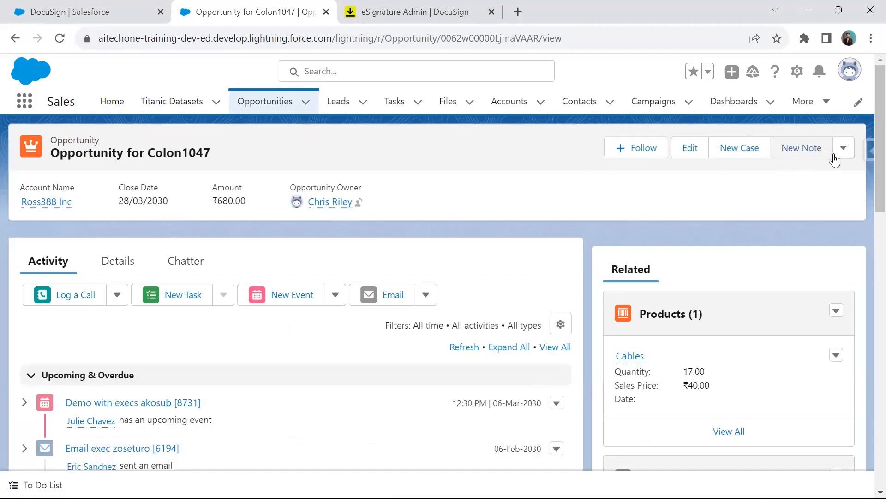
{"action": "left_click", "coordinate": [842, 156]}
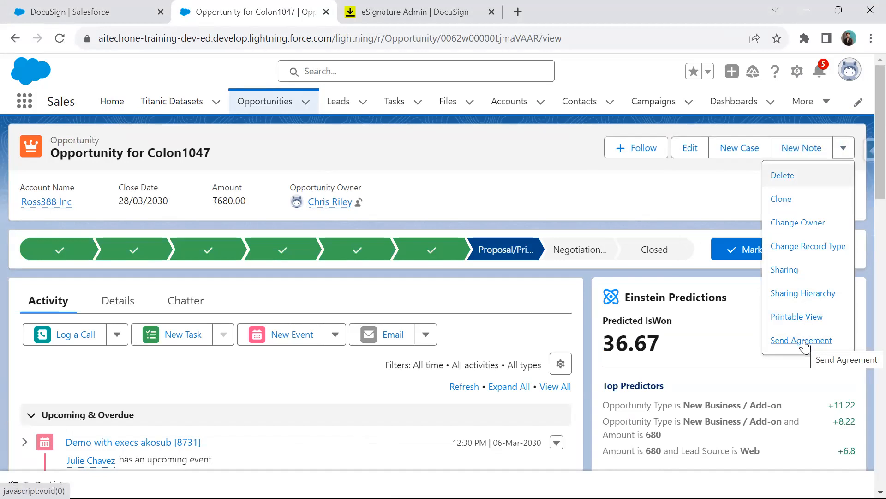
{"action": "left_click", "coordinate": [803, 341]}
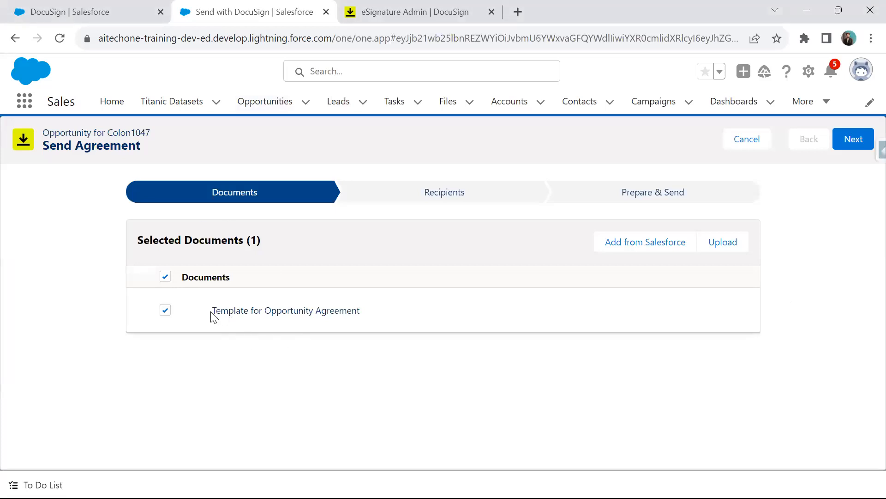
{"action": "left_click", "coordinate": [853, 140]}
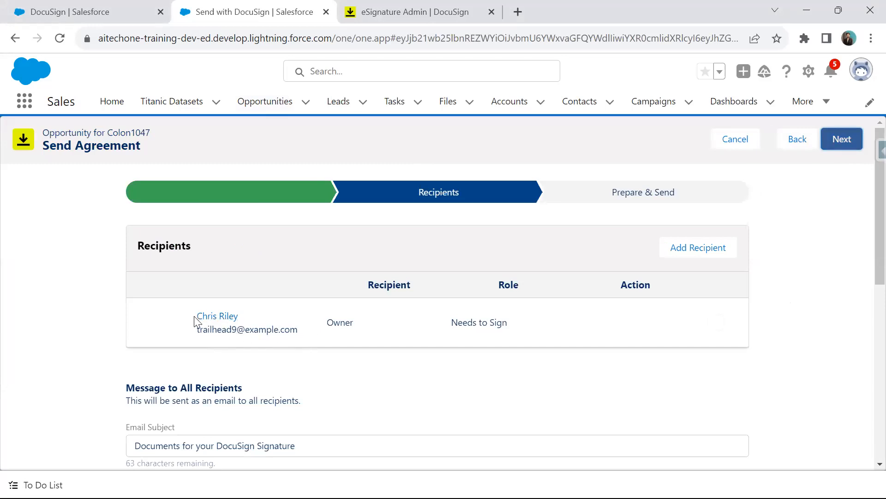
{"action": "left_click", "coordinate": [118, 6]}
{"action": "left_click", "coordinate": [277, 11]}
{"action": "left_click", "coordinate": [716, 322]}
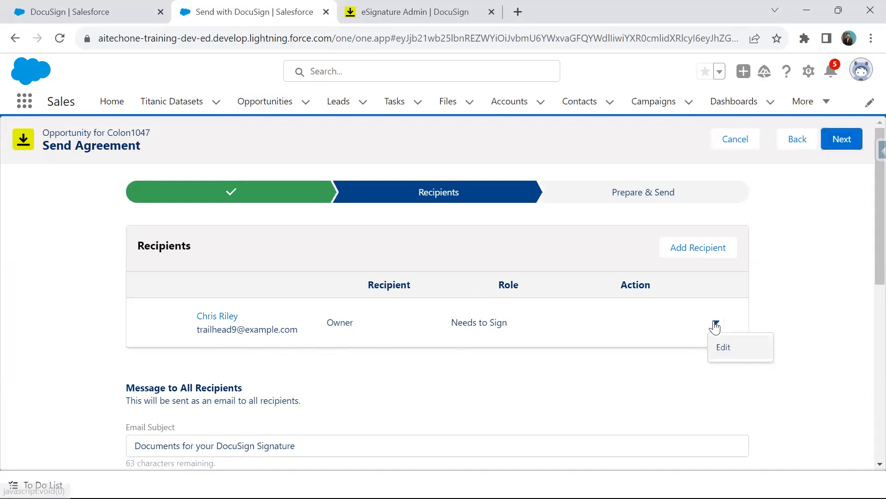
{"action": "left_click", "coordinate": [702, 246]}
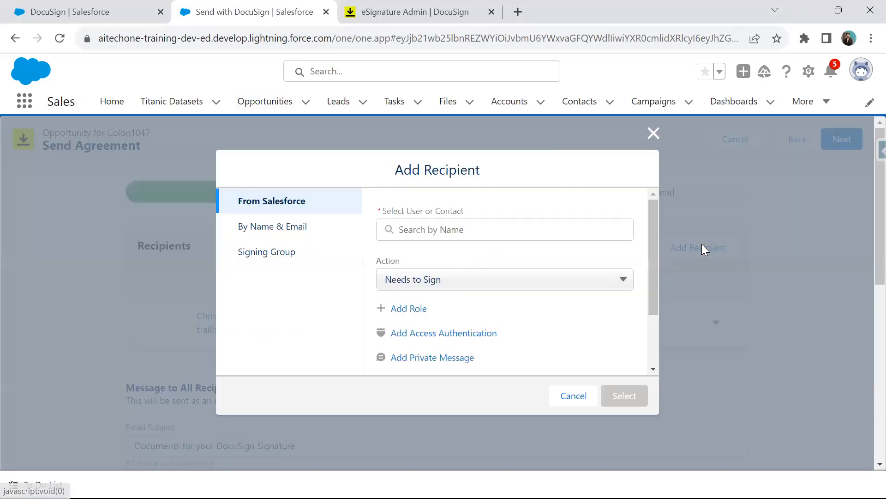
{"action": "left_click", "coordinate": [425, 229]}
{"action": "type", "text": "owner"}
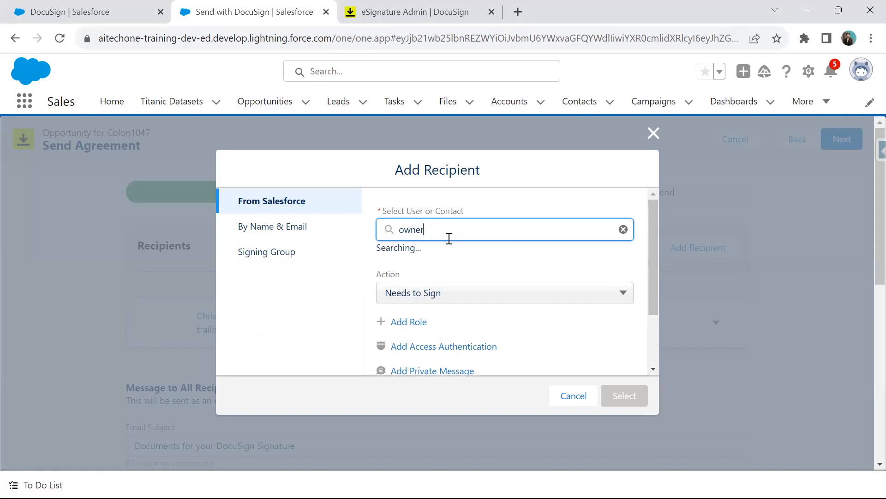
{"action": "key", "text": "BackSpace"}
{"action": "key", "text": "BackSpace"}
{"action": "key", "text": "BackSpace"}
{"action": "key", "text": "BackSpace"}
{"action": "type", "text": "sumit"}
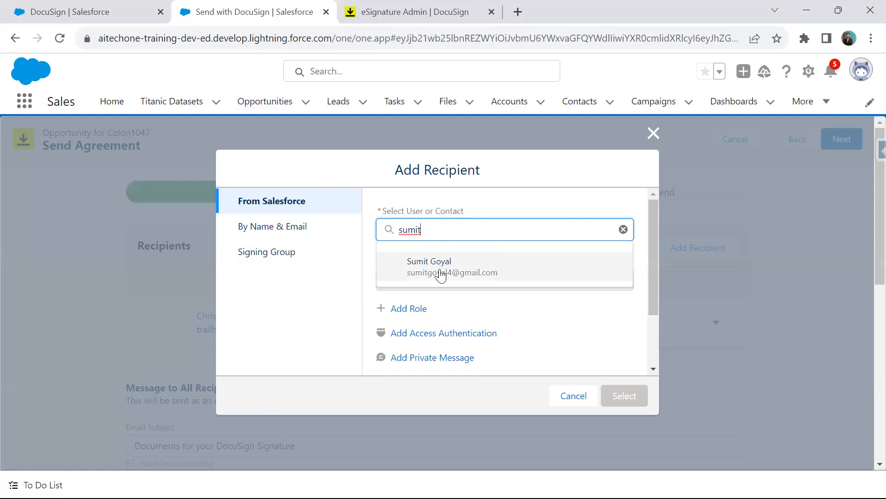
{"action": "left_click", "coordinate": [439, 271]}
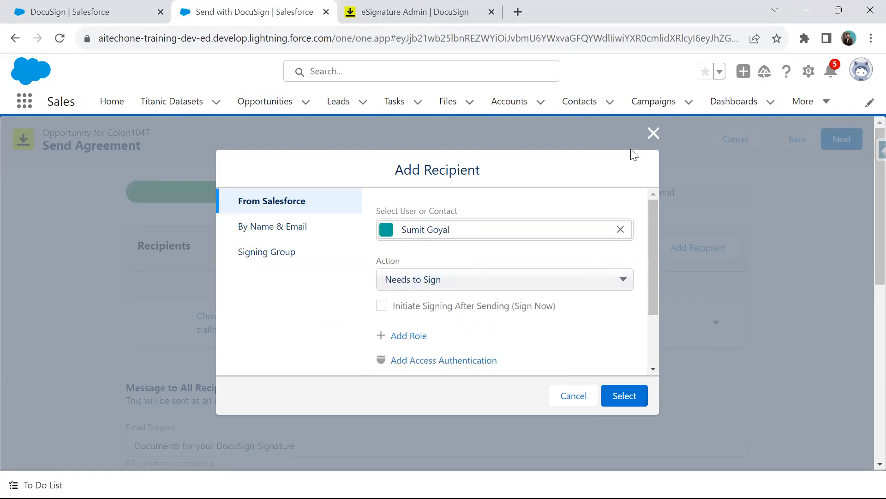
{"action": "left_click", "coordinate": [653, 134]}
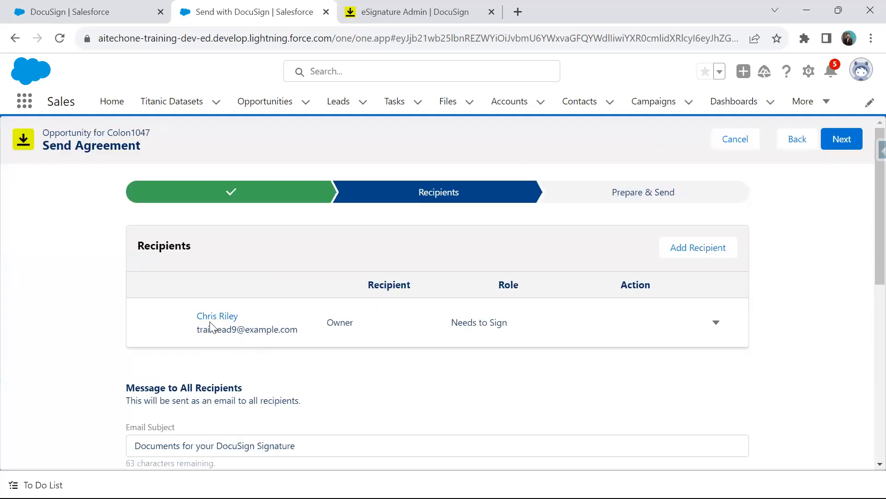
{"action": "left_click_drag", "start_coordinate": [326, 325], "coordinate": [351, 324]}
Start Send Agreement from the test opportunity in the Prospecting stage and continue to its Recipients stage
{"action": "left_click", "coordinate": [248, 107]}
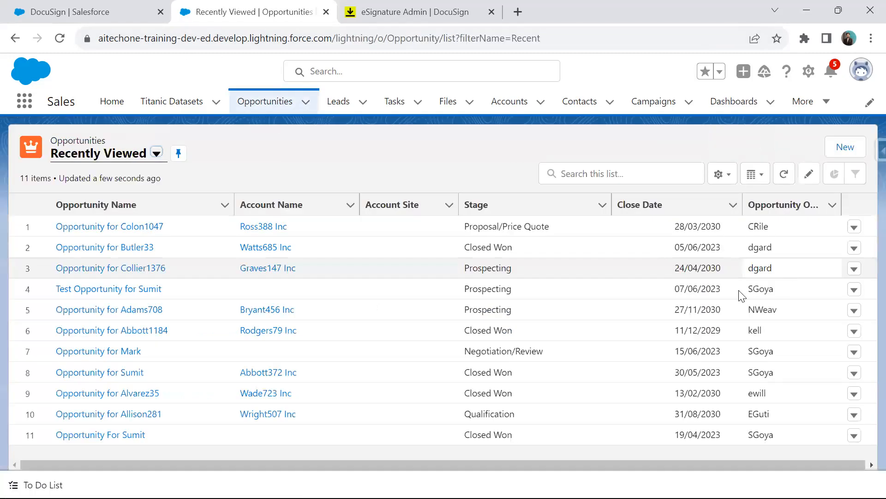
{"action": "left_click", "coordinate": [762, 292]}
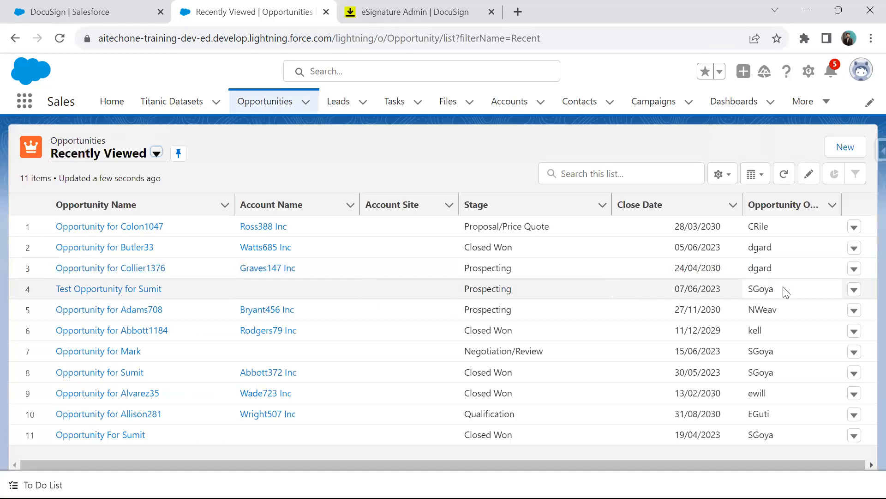
{"action": "left_click", "coordinate": [100, 291]}
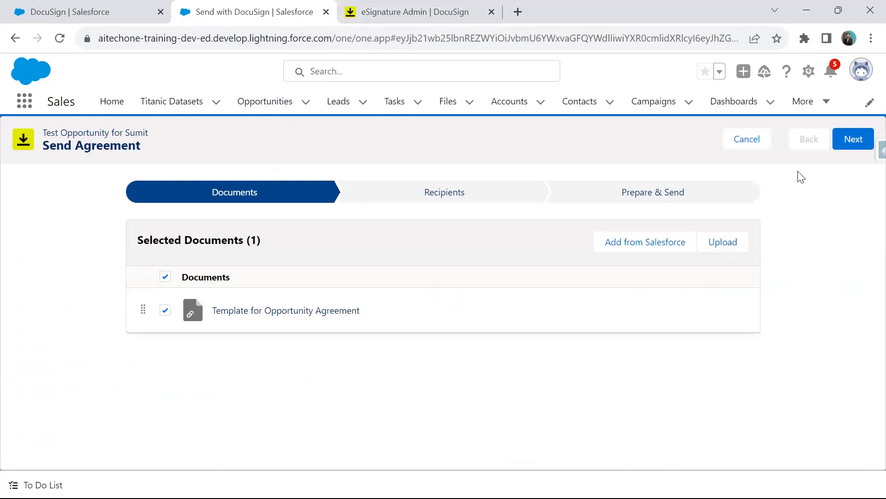
{"action": "left_click", "coordinate": [863, 149]}
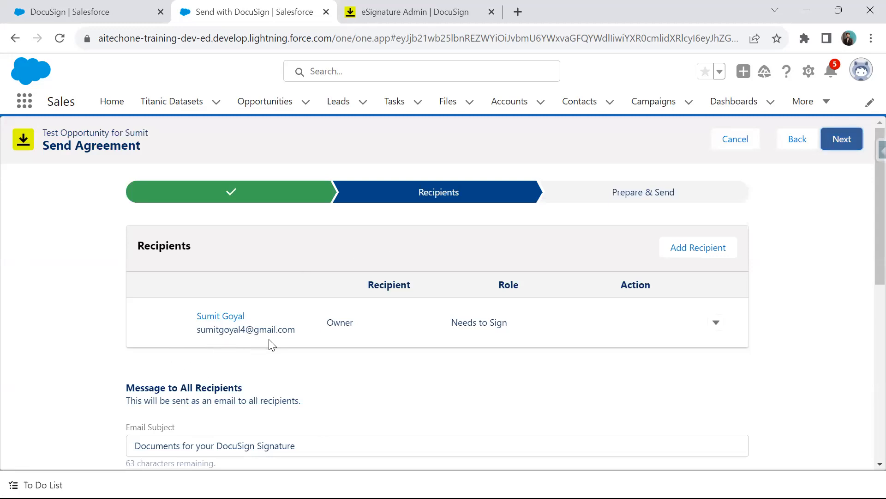
Review the recipient, message, reminder and expiration settings, then continue to Prepare & Send and send the Business Sale Agreement envelope
{"action": "scroll", "coordinate": [271, 342], "scroll_direction": "down", "scroll_amount": 5}
{"action": "scroll", "coordinate": [203, 286], "scroll_direction": "down", "scroll_amount": 4}
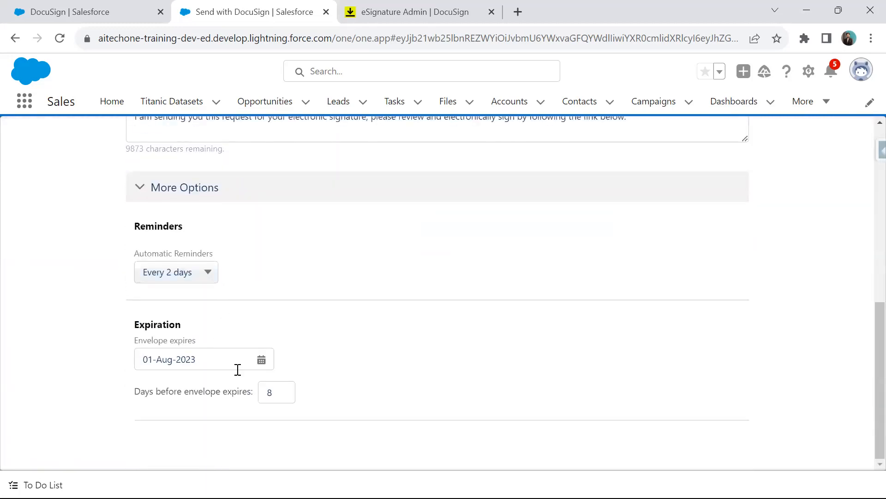
{"action": "scroll", "coordinate": [267, 320], "scroll_direction": "up", "scroll_amount": 10}
{"action": "scroll", "coordinate": [247, 291], "scroll_direction": "down", "scroll_amount": 3}
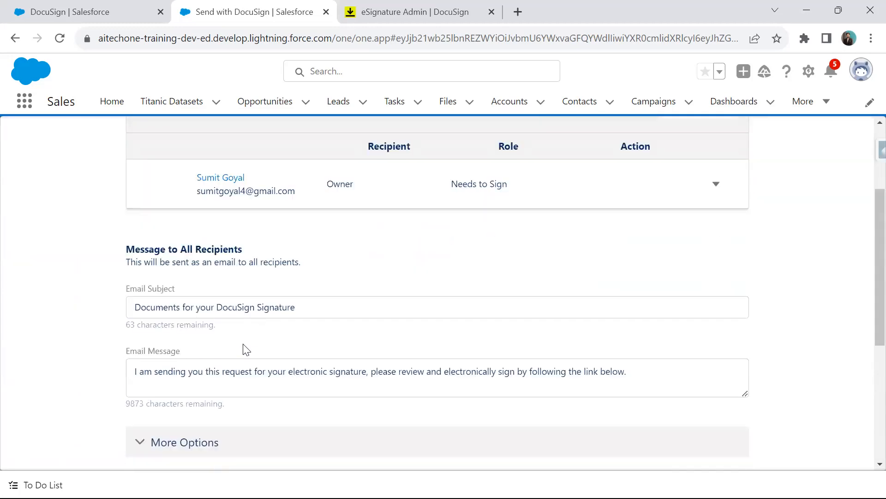
{"action": "scroll", "coordinate": [245, 348], "scroll_direction": "up", "scroll_amount": 3}
{"action": "left_click", "coordinate": [846, 149]}
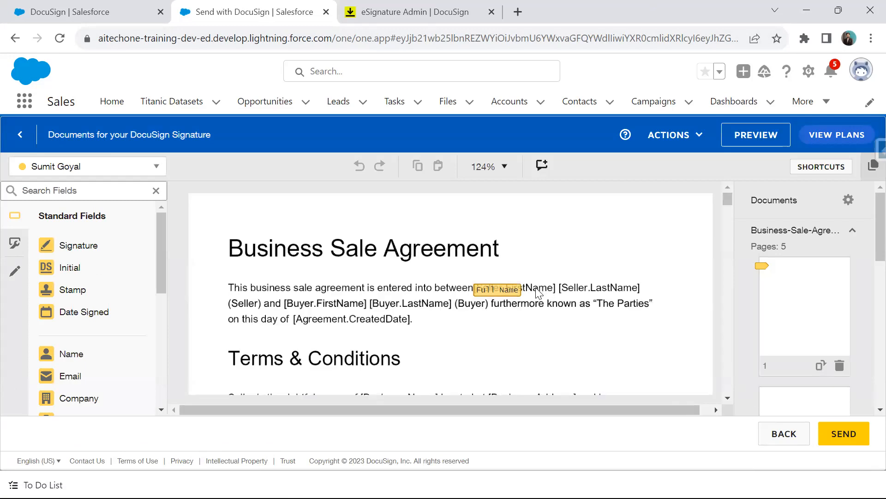
{"action": "left_click", "coordinate": [854, 438]}
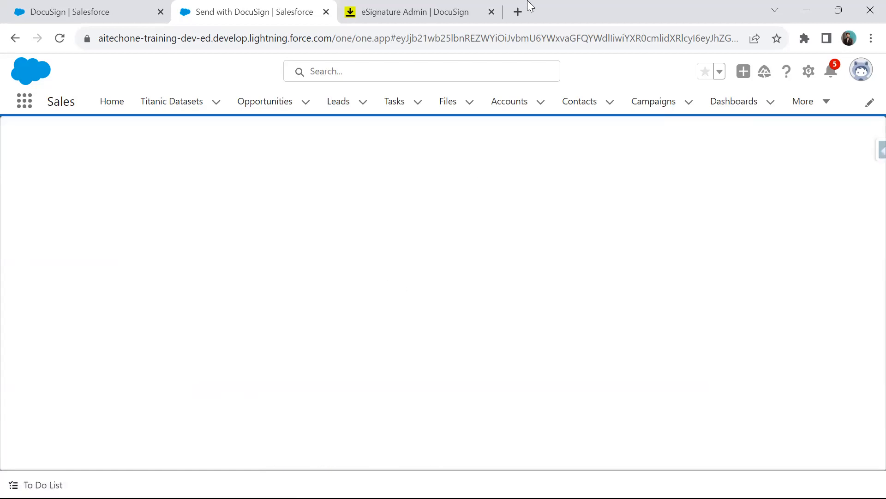
Switch to Gmail in a new browser tab and open the email "Documents for your DocuSign Signature"
{"action": "left_click", "coordinate": [517, 11]}
{"action": "type", "text": "gmail.com"}
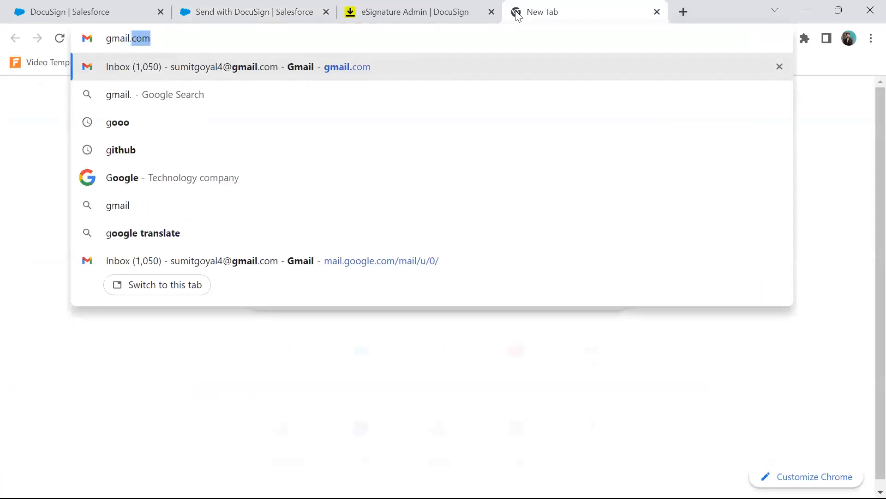
{"action": "key", "text": "Return"}
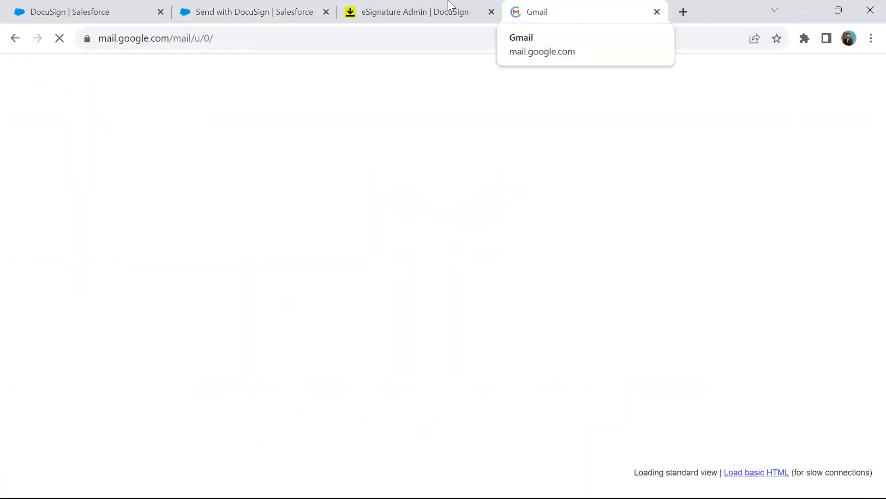
{"action": "left_click", "coordinate": [239, 6]}
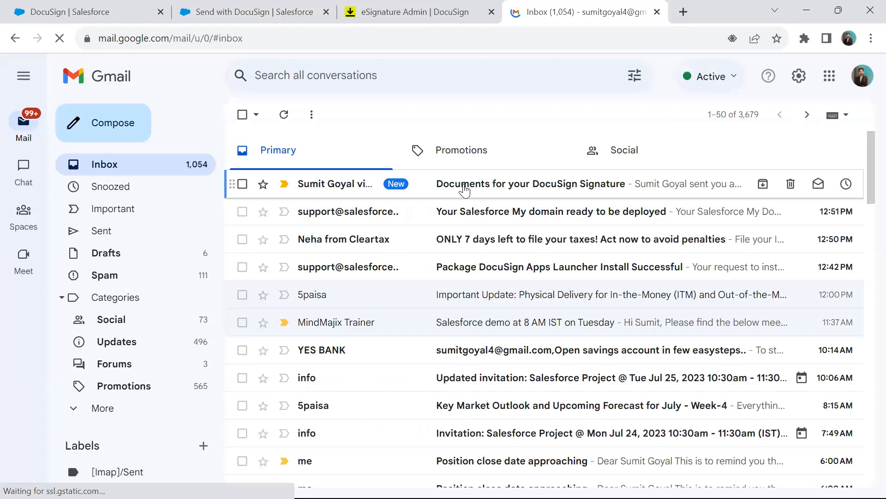
{"action": "left_click", "coordinate": [464, 187]}
{"action": "scroll", "coordinate": [591, 244], "scroll_direction": "down", "scroll_amount": 3}
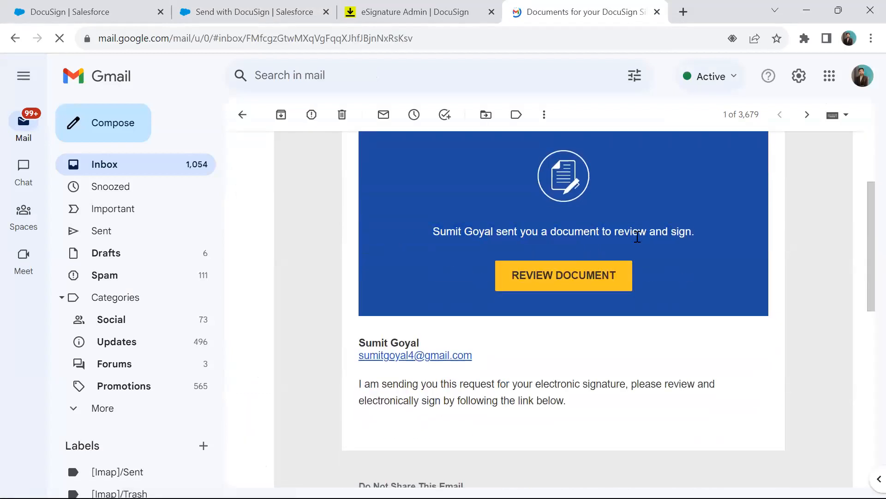
Switch back to Salesforce and examine the Stage and Details of the test opportunity used for the agreement
{"action": "left_click", "coordinate": [231, 11]}
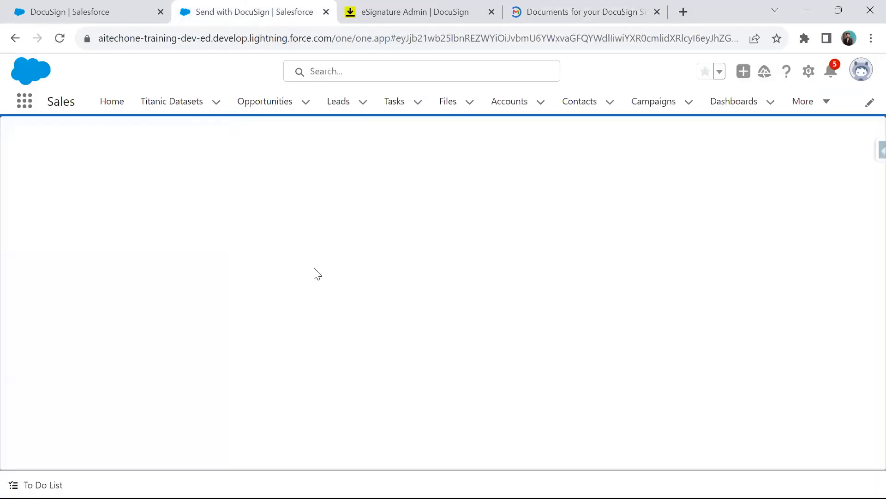
{"action": "left_click", "coordinate": [256, 105]}
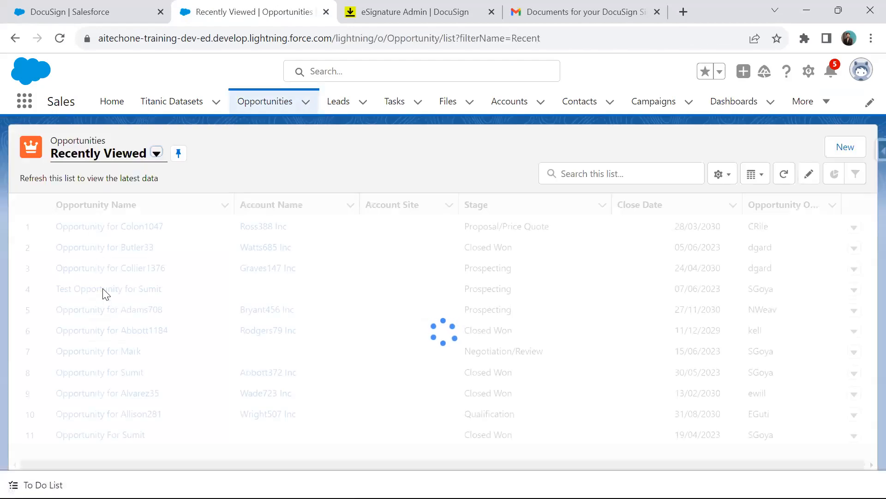
{"action": "left_click", "coordinate": [94, 228]}
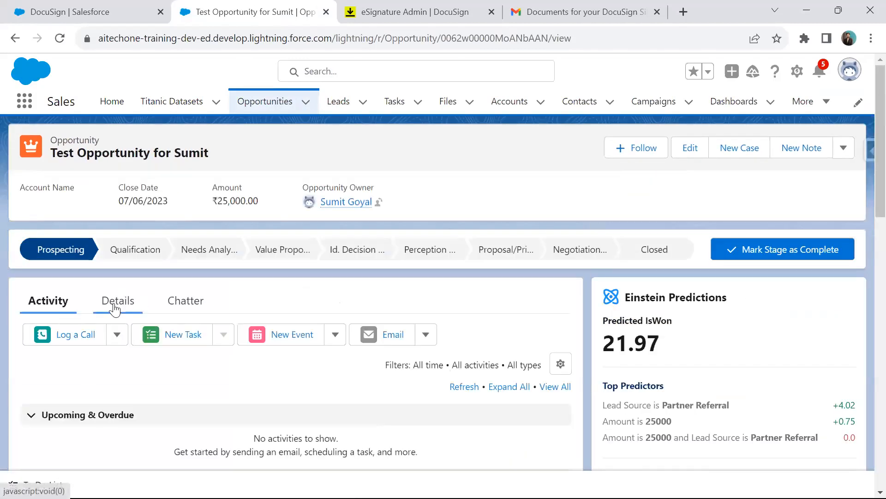
{"action": "left_click", "coordinate": [116, 307]}
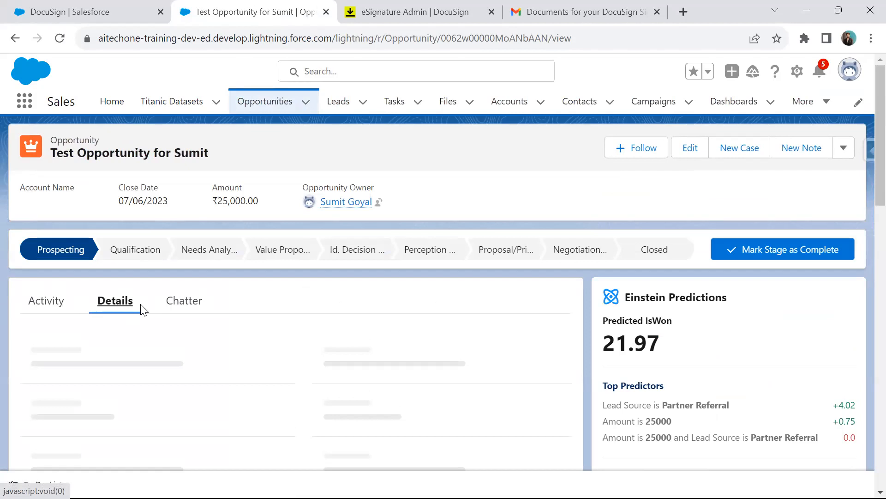
{"action": "scroll", "coordinate": [352, 340], "scroll_direction": "down", "scroll_amount": 7}
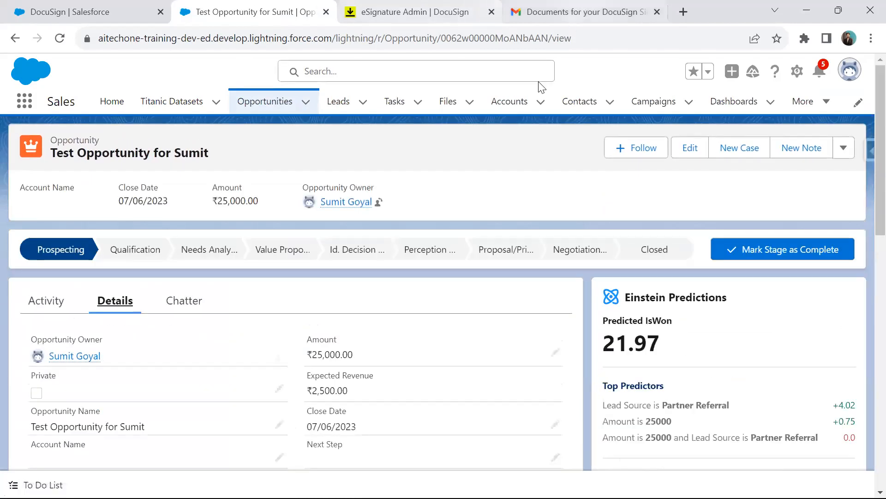
Return to the DocuSign email in Gmail, open its document for review, and read the sender's message
{"action": "left_click", "coordinate": [584, 11]}
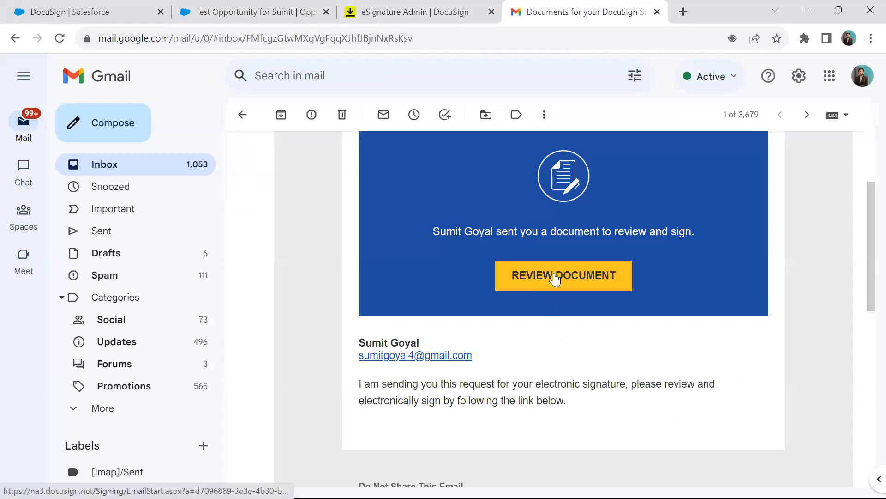
{"action": "left_click", "coordinate": [556, 277]}
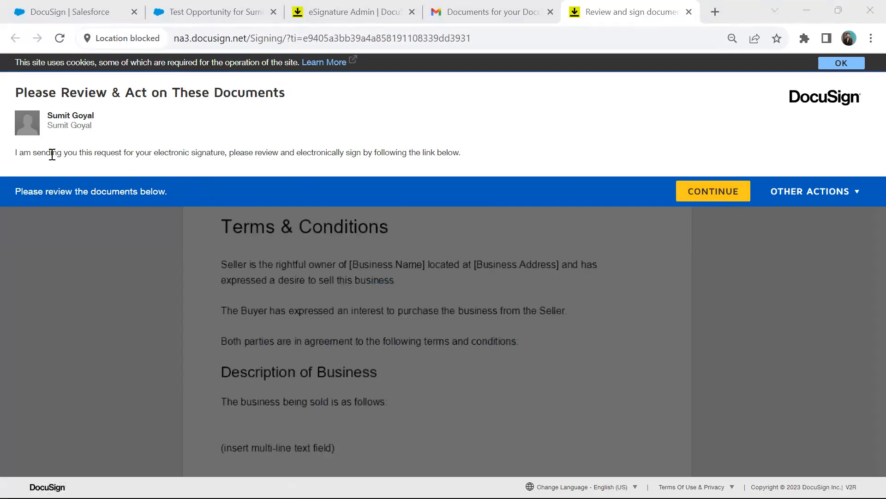
{"action": "left_click_drag", "start_coordinate": [19, 152], "coordinate": [361, 152]}
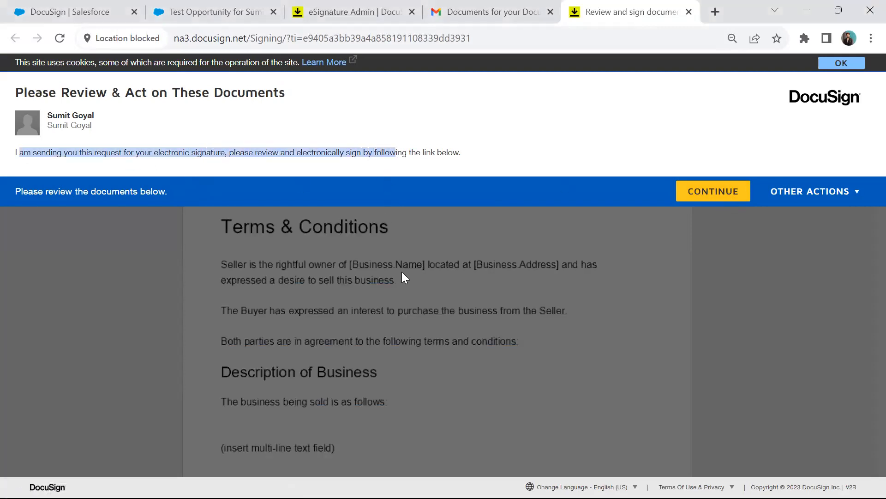
Continue to the Business Sale Agreement, add the required signature and stamp, finish signing, and read the confirmation message
{"action": "left_click", "coordinate": [716, 197]}
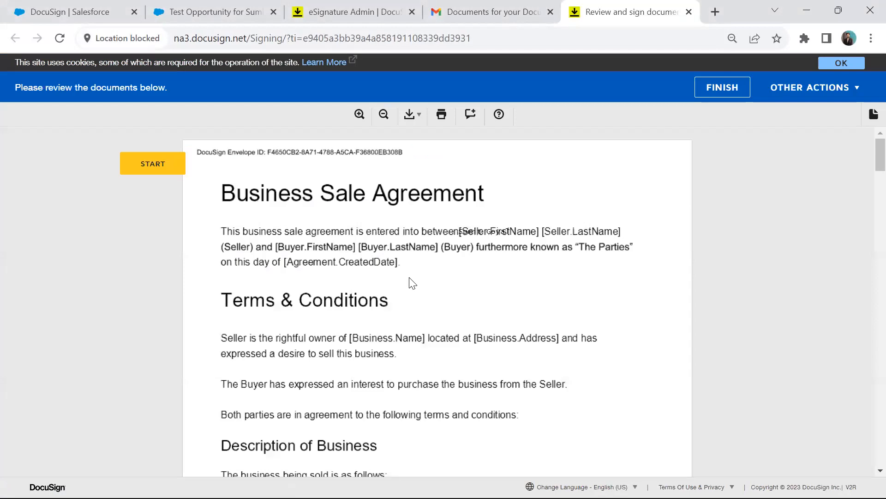
{"action": "scroll", "coordinate": [409, 281], "scroll_direction": "down", "scroll_amount": 6}
{"action": "left_click", "coordinate": [147, 169]}
{"action": "left_click", "coordinate": [147, 168]}
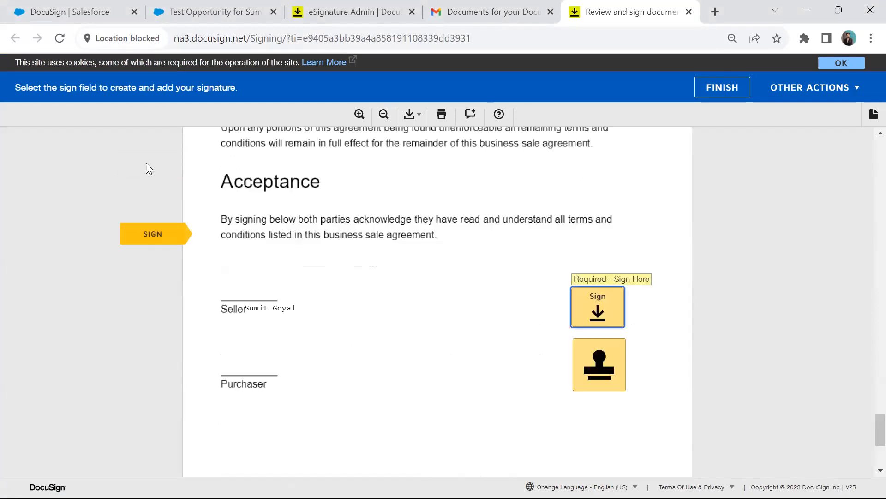
{"action": "left_click", "coordinate": [596, 312]}
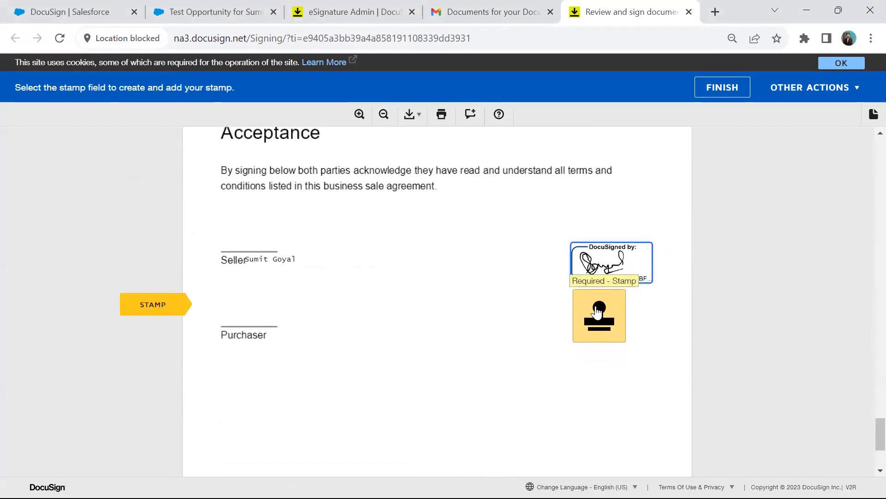
{"action": "left_click", "coordinate": [597, 312]}
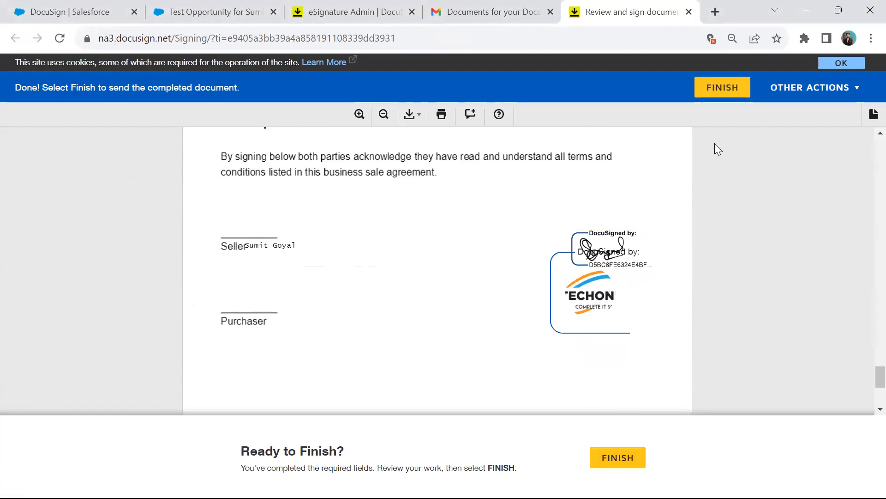
{"action": "left_click", "coordinate": [724, 91]}
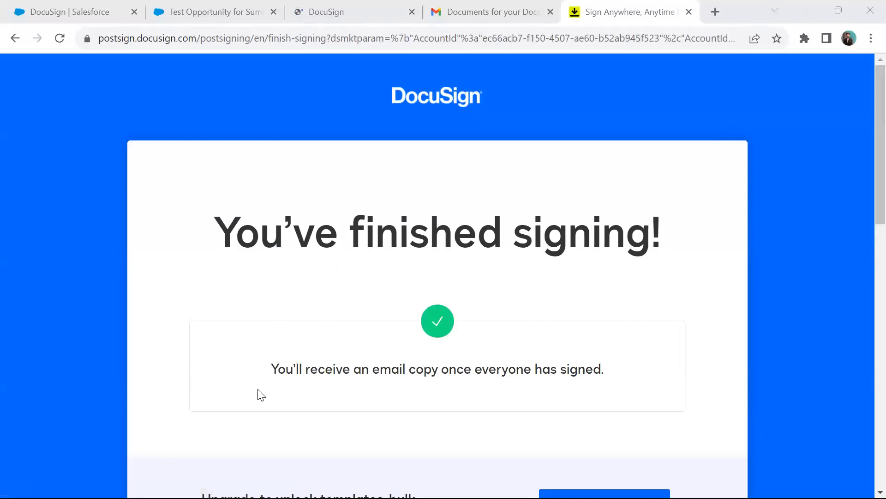
{"action": "left_click_drag", "start_coordinate": [277, 369], "coordinate": [611, 368]}
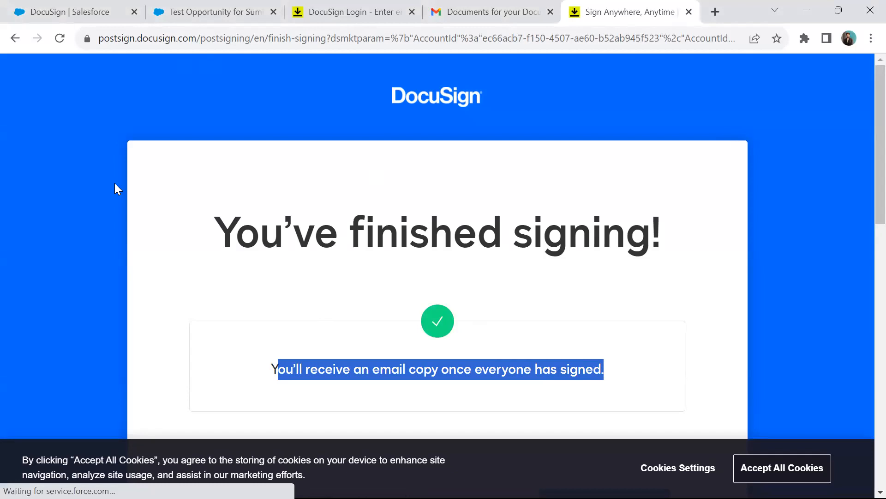
Check the Gmail inbox for the signed-document email, and examine the test opportunity's stage and Notes & Attachments in Salesforce
{"action": "left_click", "coordinate": [489, 12]}
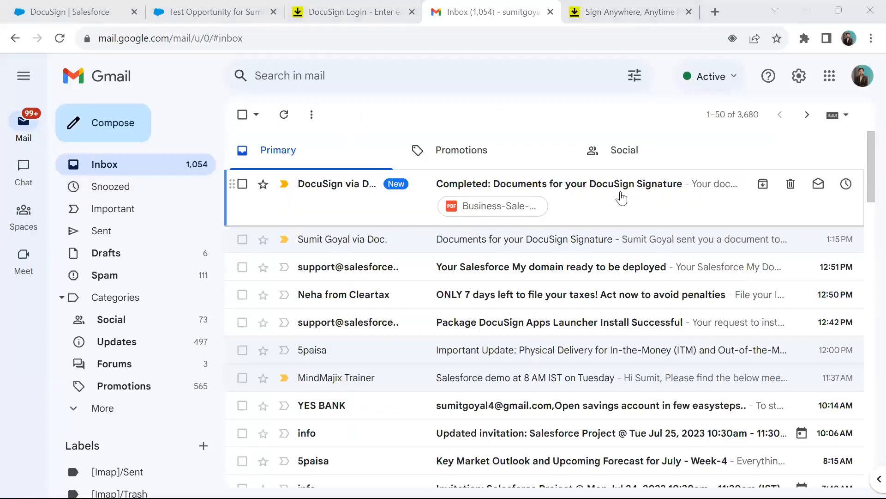
{"action": "left_click", "coordinate": [223, 4]}
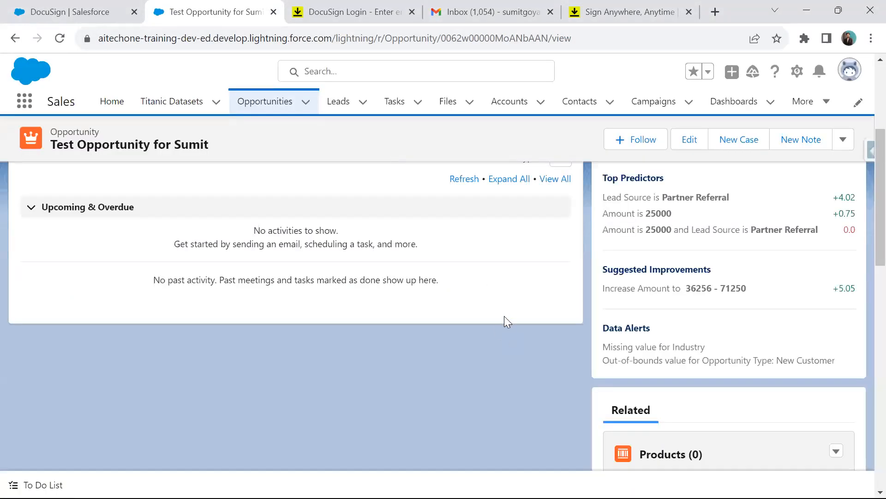
{"action": "scroll", "coordinate": [503, 312], "scroll_direction": "up", "scroll_amount": 3}
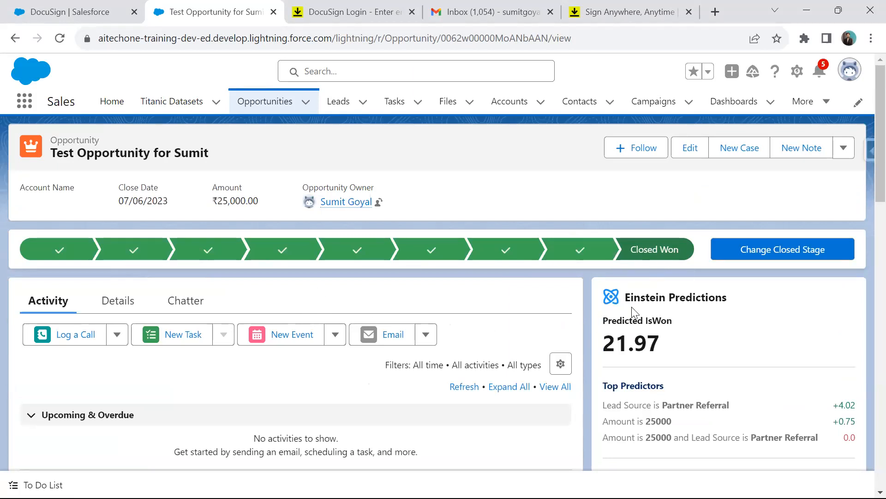
{"action": "scroll", "coordinate": [620, 343], "scroll_direction": "down", "scroll_amount": 10}
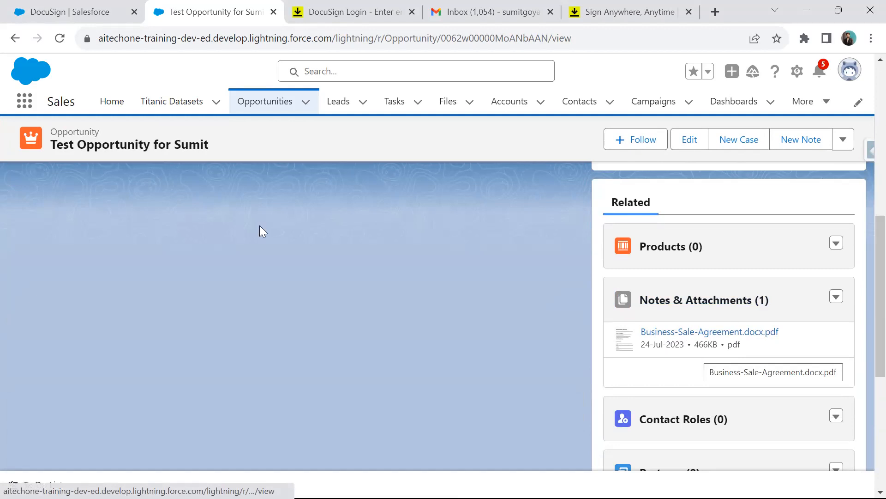
{"action": "scroll", "coordinate": [254, 243], "scroll_direction": "up", "scroll_amount": 5}
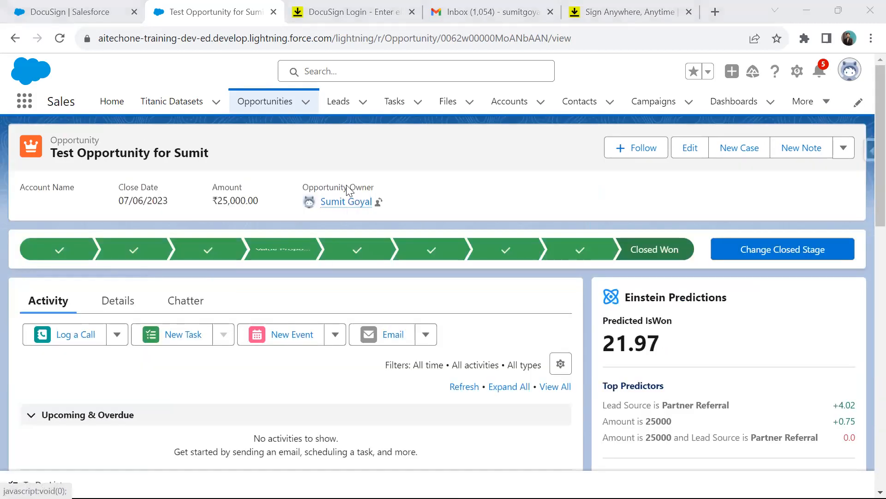
{"action": "left_click", "coordinate": [550, 5]}
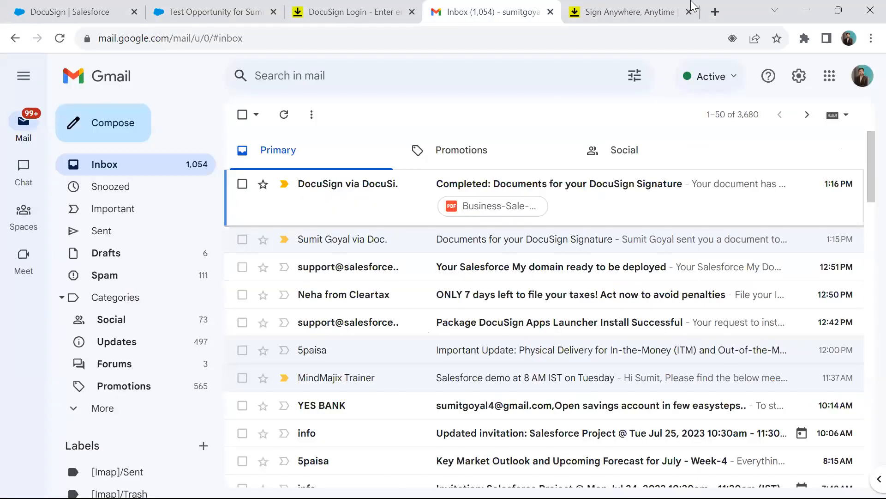
{"action": "left_click", "coordinate": [577, 14]}
{"action": "left_click", "coordinate": [328, 4]}
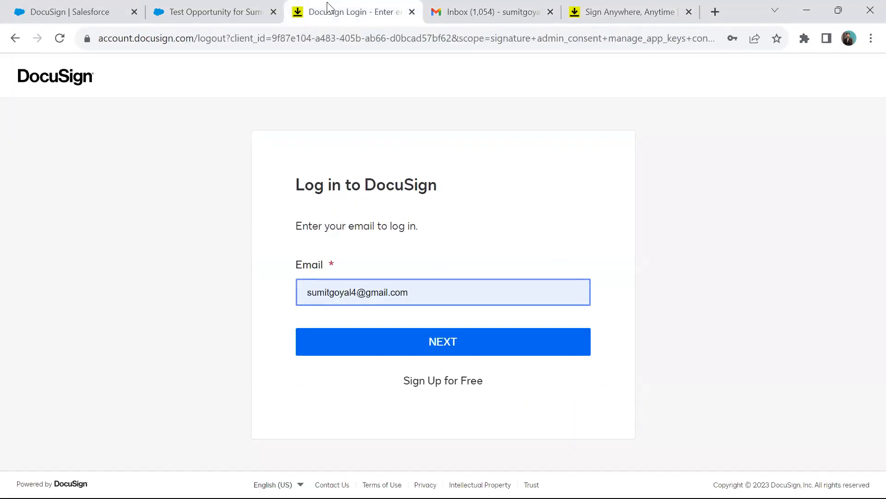
Switch to the DocuSign Apps Launcher in Salesforce and show the All list view of DocuSign Logs
{"action": "left_click", "coordinate": [74, 12]}
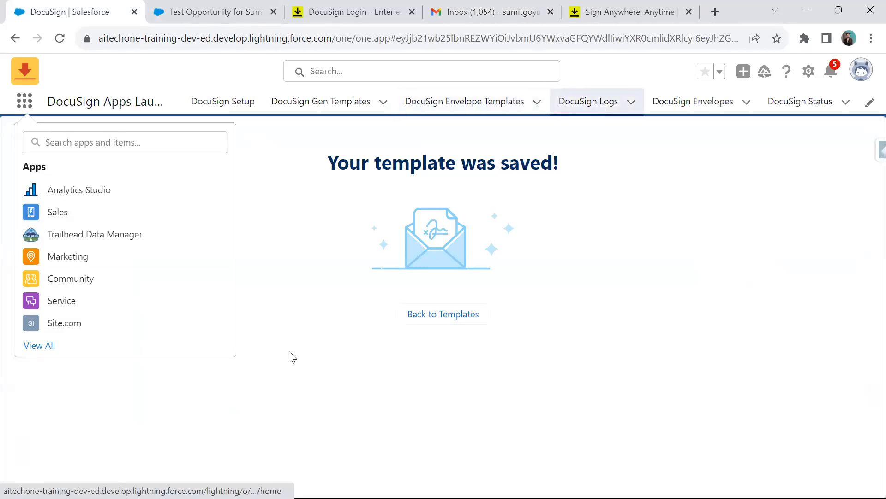
{"action": "left_click", "coordinate": [153, 153]}
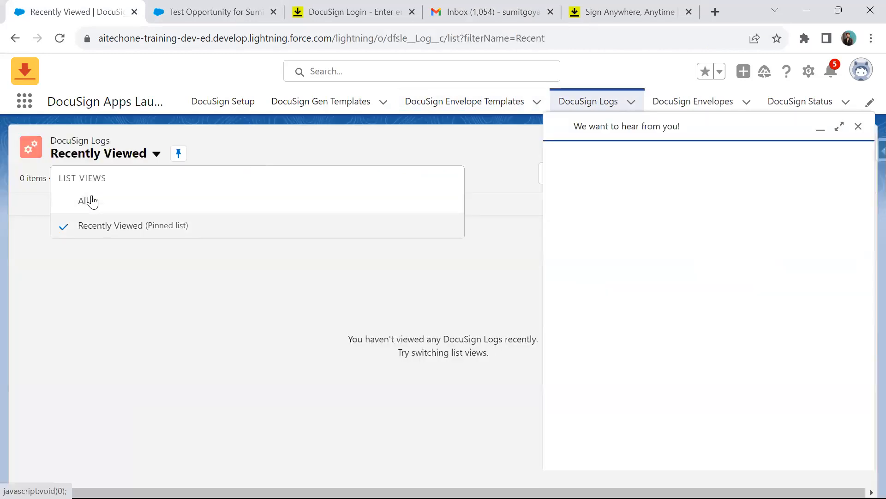
{"action": "left_click", "coordinate": [92, 202]}
{"action": "left_click", "coordinate": [854, 183]}
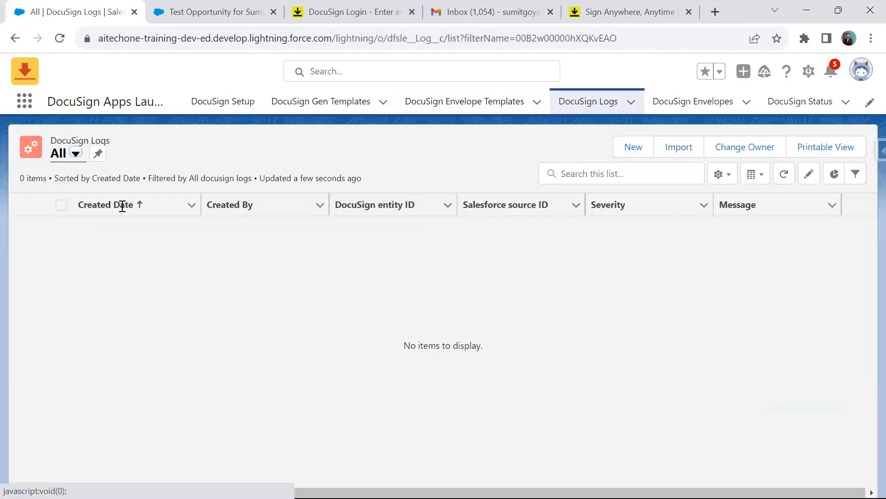
Open the envelope's record under DocuSign Status, examine its details and related objects, and return to the test opportunity
{"action": "left_click", "coordinate": [673, 99]}
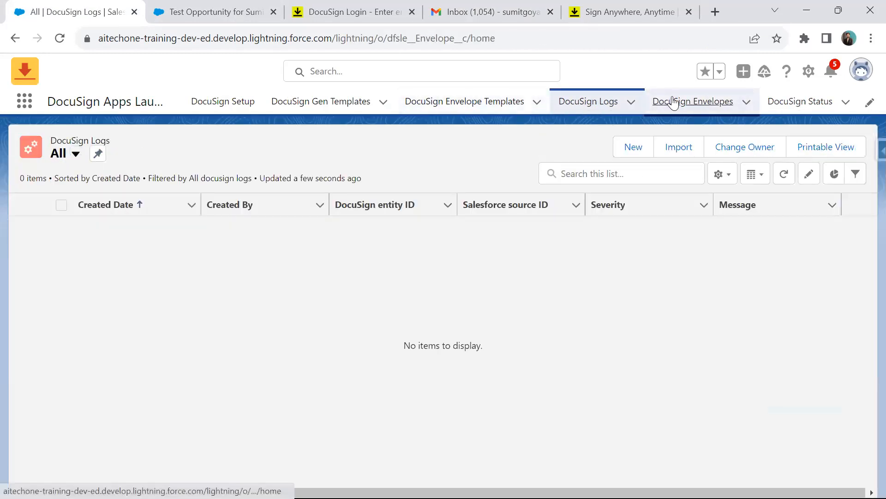
{"action": "left_click", "coordinate": [803, 102]}
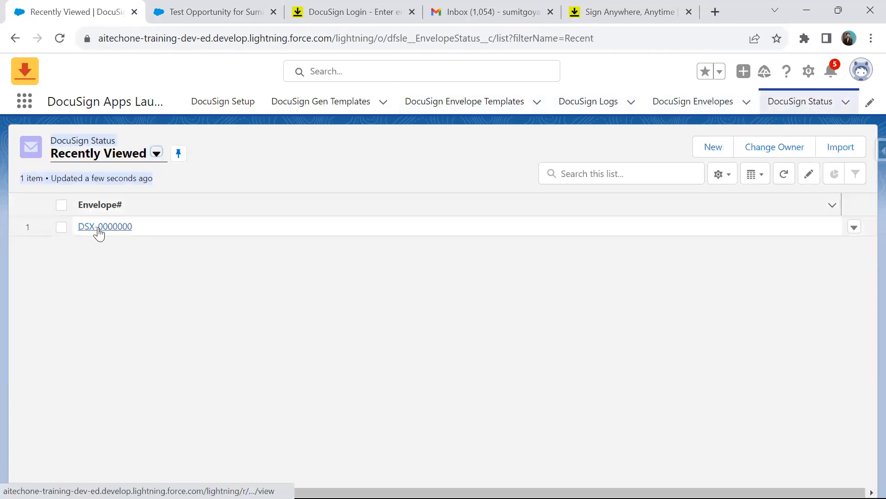
{"action": "left_click", "coordinate": [96, 229]}
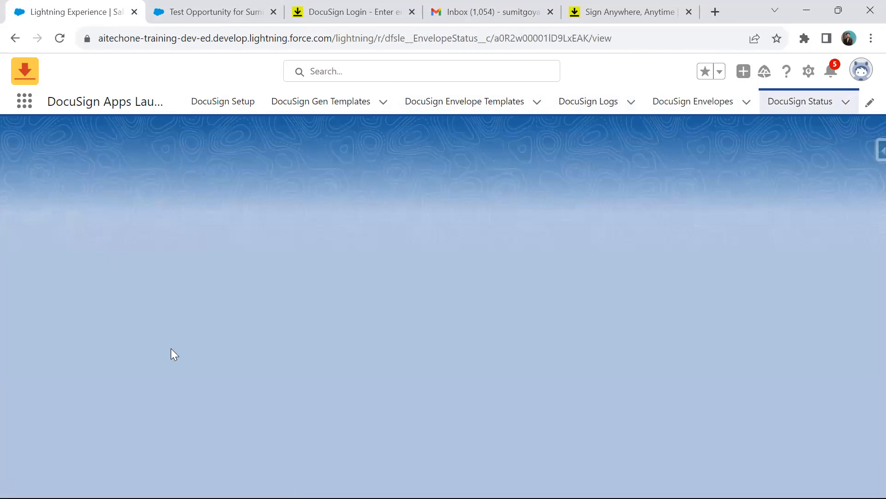
{"action": "scroll", "coordinate": [152, 282], "scroll_direction": "down", "scroll_amount": 2}
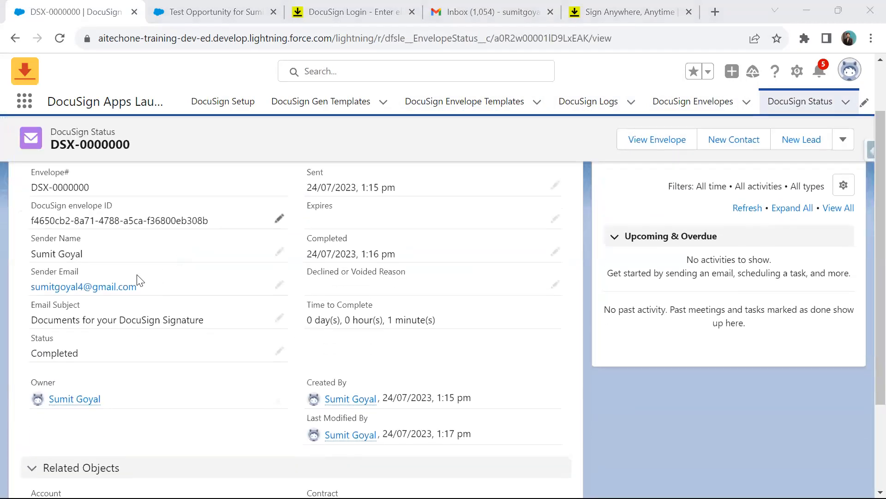
{"action": "scroll", "coordinate": [149, 310], "scroll_direction": "down", "scroll_amount": 2}
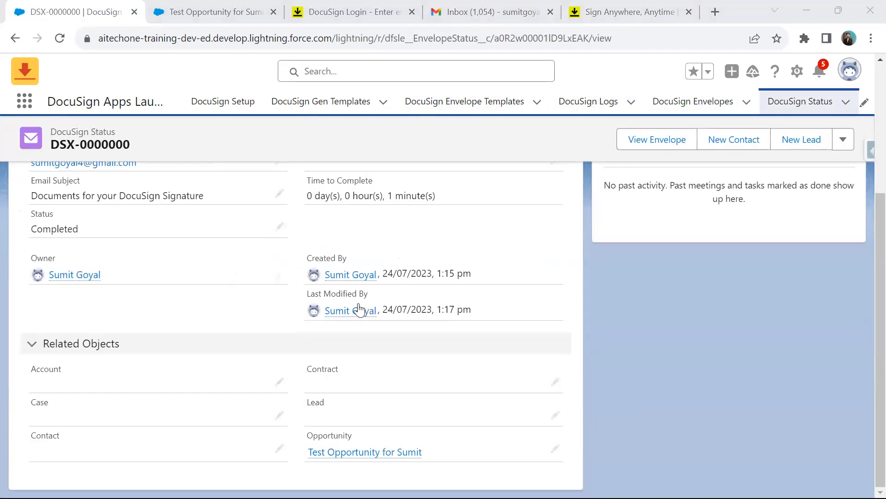
{"action": "scroll", "coordinate": [199, 290], "scroll_direction": "up", "scroll_amount": 3}
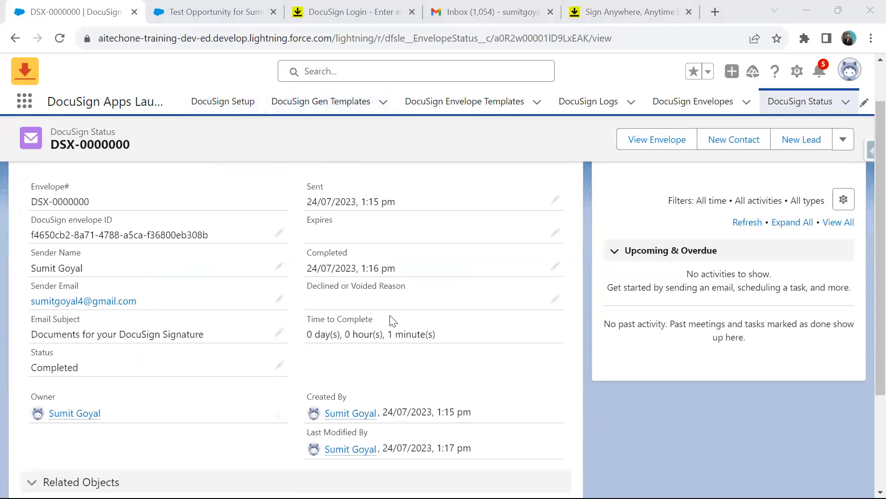
{"action": "left_click", "coordinate": [170, 7]}
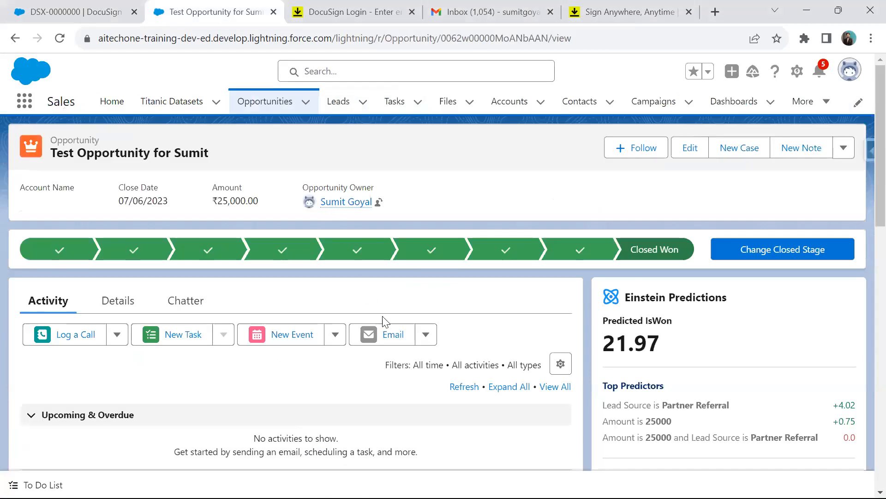